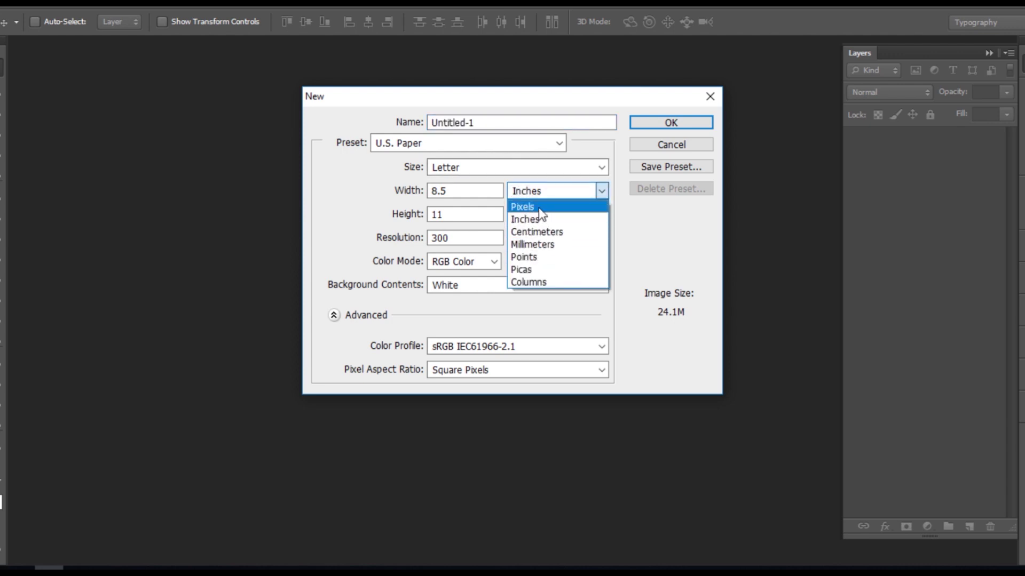
Step: Create a new document with a width of 1280 pixels and a height of 720 pixels
click(538, 209)
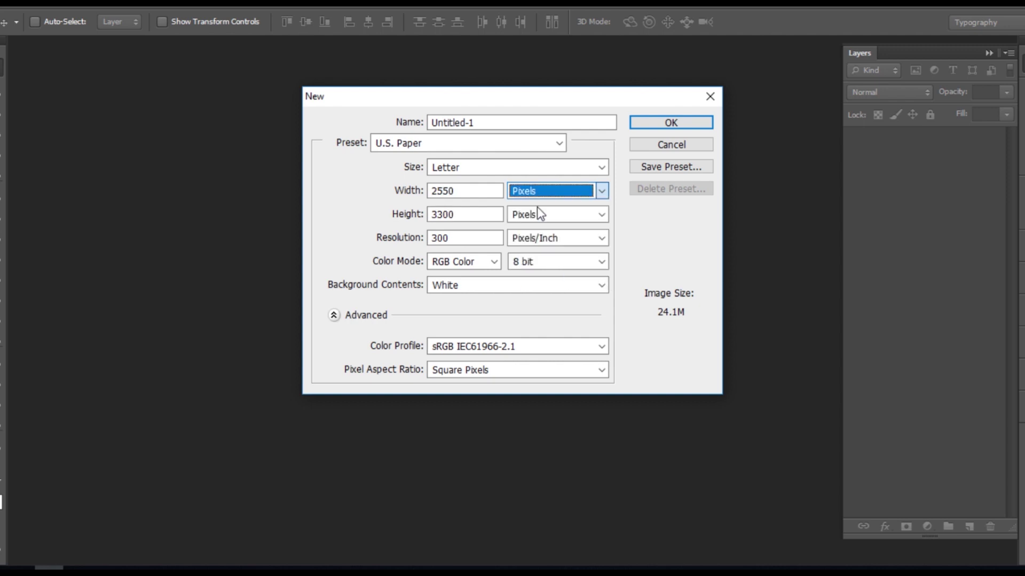
double_click(477, 190)
text(120)
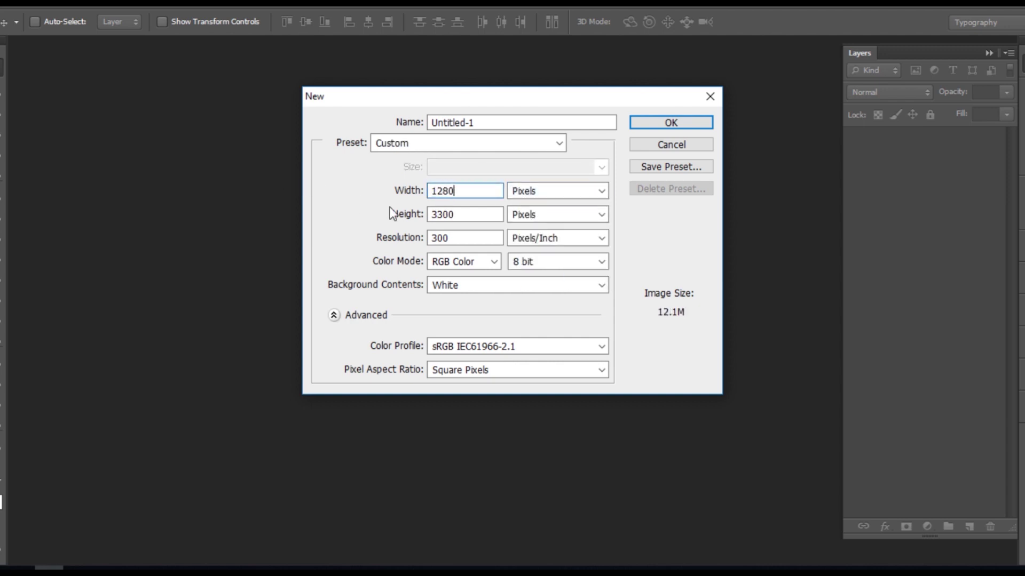
key(alt+Tab)
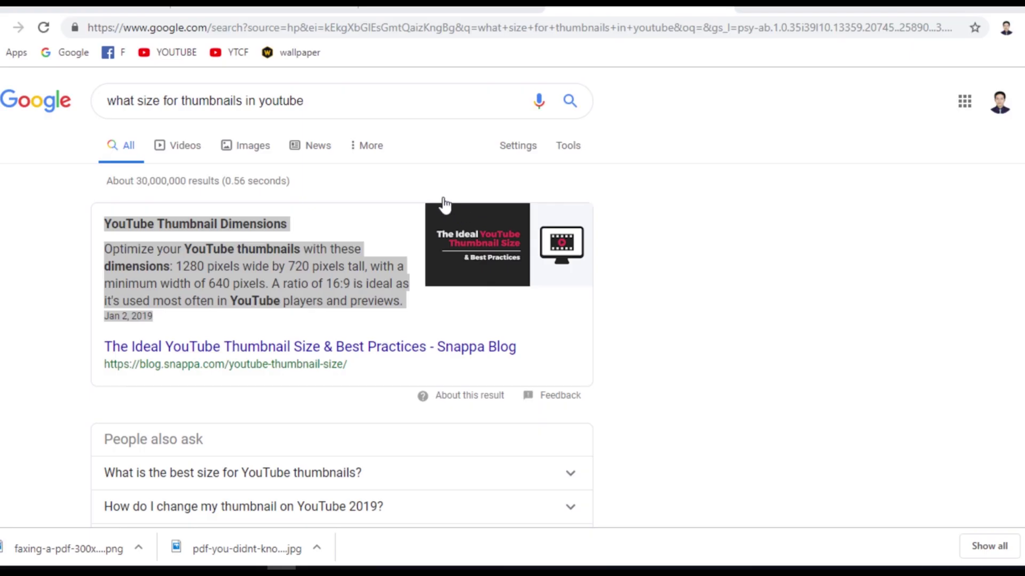
key(alt+Tab)
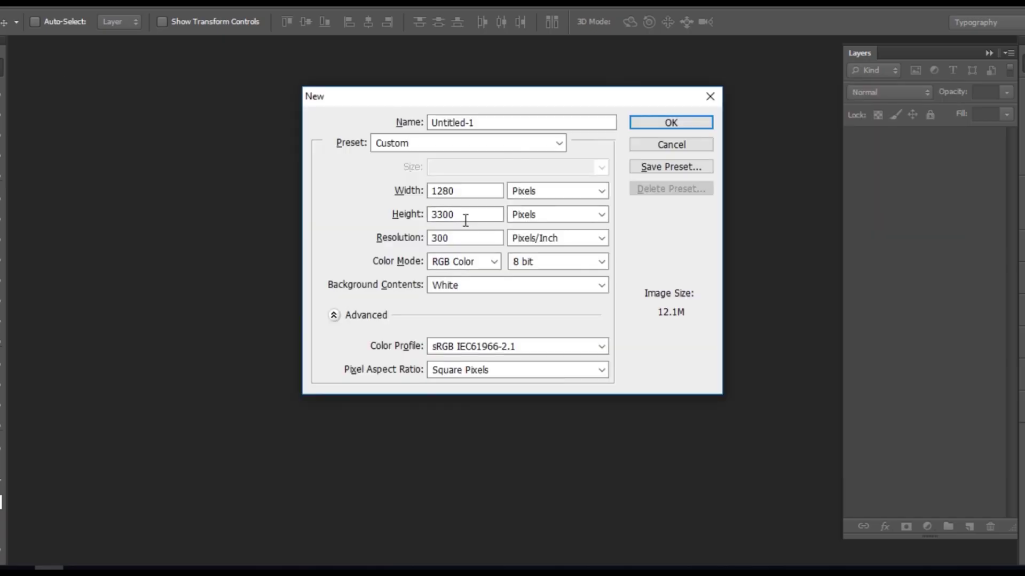
text(720)
click(670, 125)
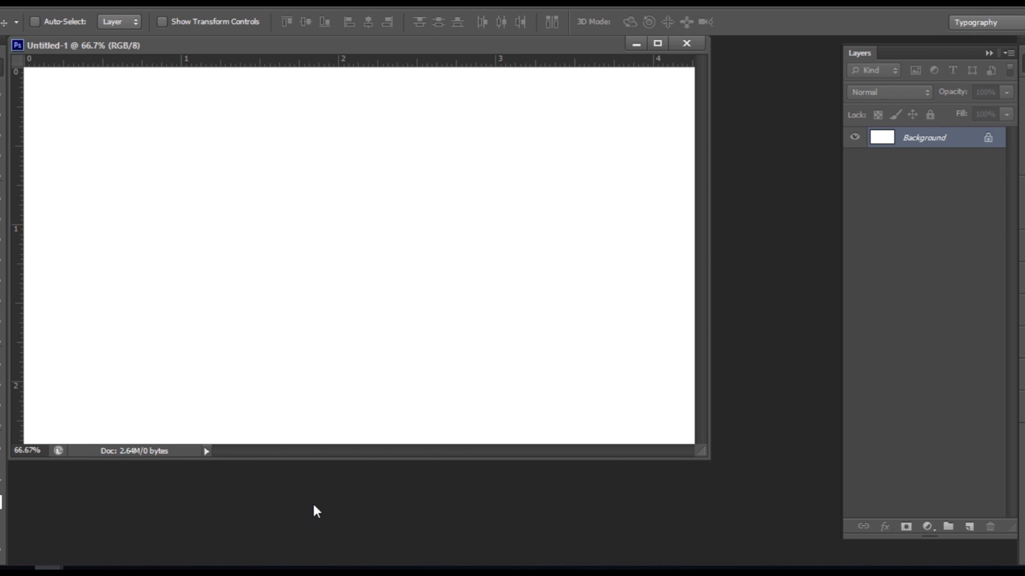
Step: Open the images faxing-a-pdf-300x300 and pdf-you-didnt-know-670x335 from the Pictures folder in Photoshop
key(ctrl+0)
key(ctrl+minus)
click(252, 567)
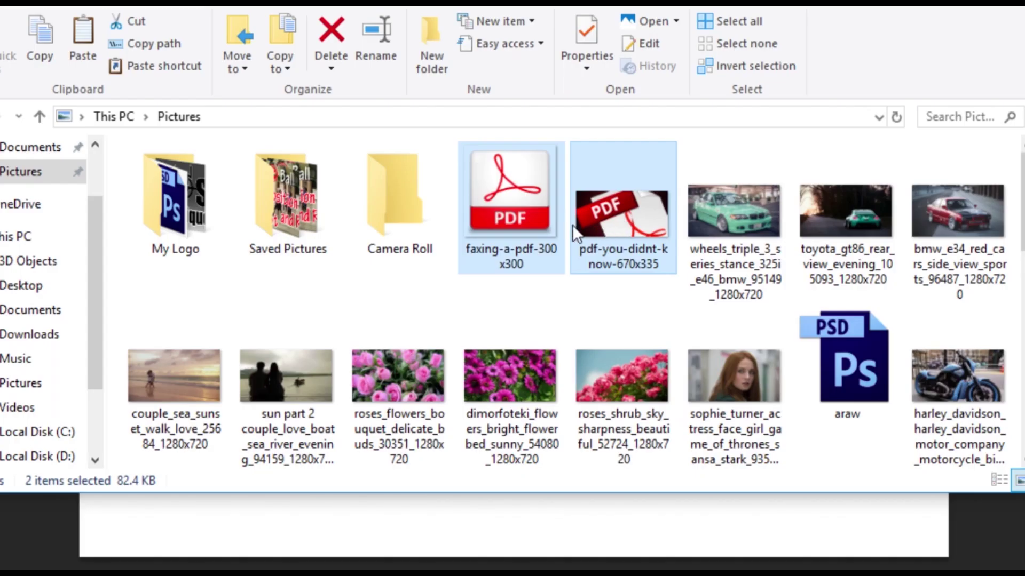
drag(517, 206, 525, 160)
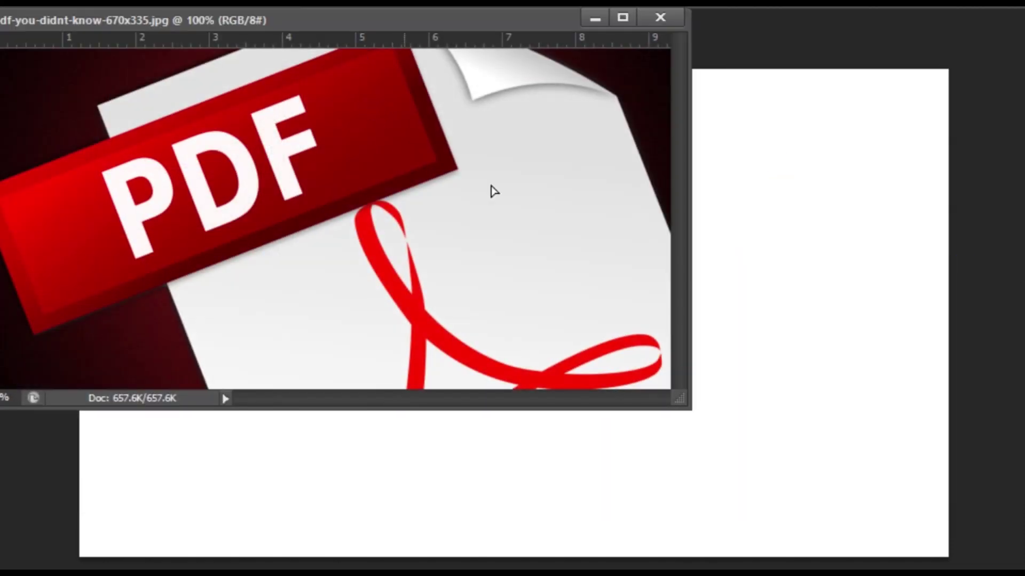
Step: Place the dark red pdf-you-didnt-know image in the thumbnail document and scale it to fill the whole canvas
drag(493, 191, 762, 130)
drag(497, 303, 80, 557)
key(Return)
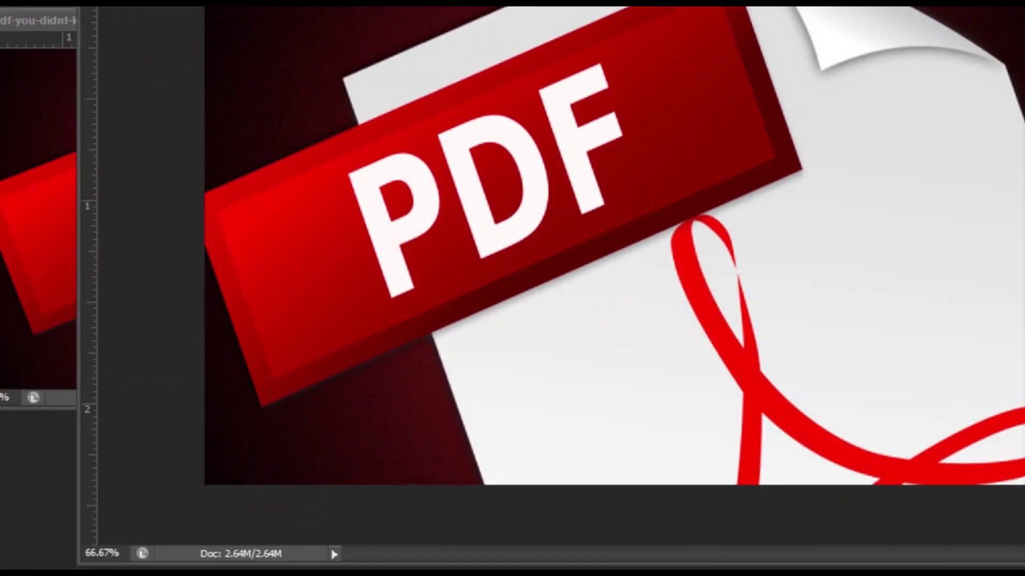
Step: Copy the square PDF icon from its own document into the thumbnail and enlarge it
click(75, 199)
drag(454, 22, 328, 129)
click(533, 125)
click(21, 149)
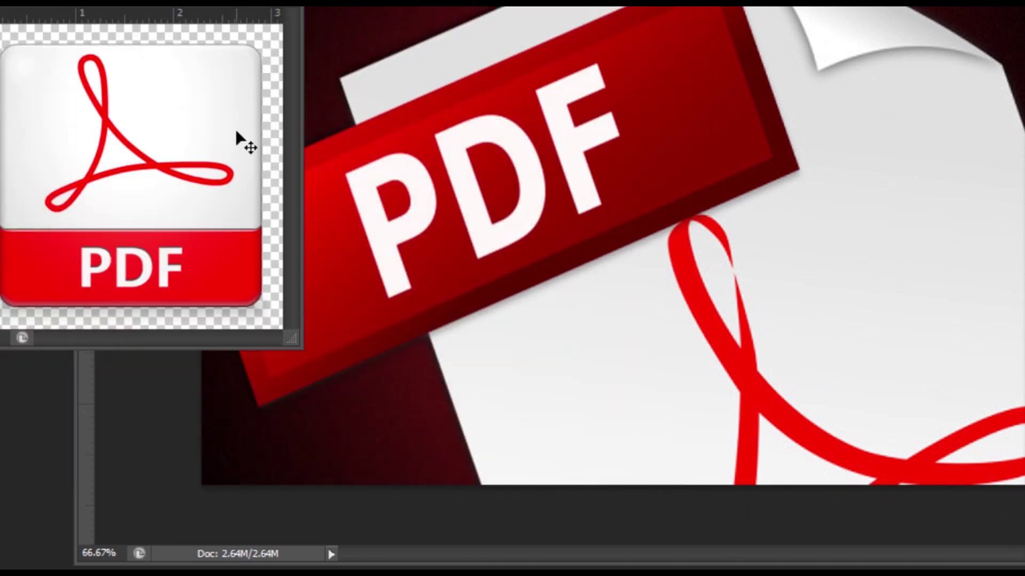
drag(179, 142, 437, 240)
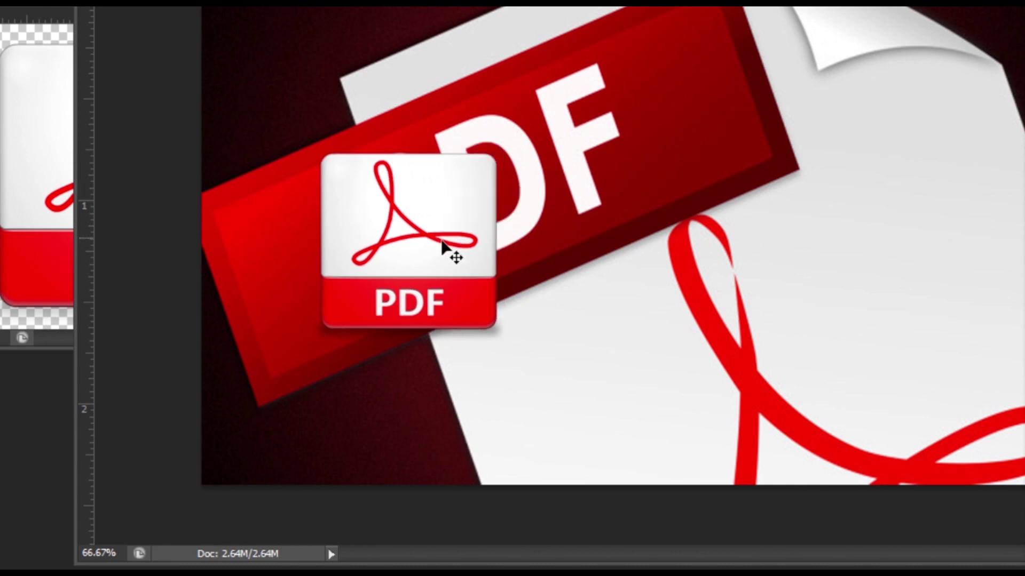
key(ctrl+t)
drag(504, 342, 621, 453)
key(Return)
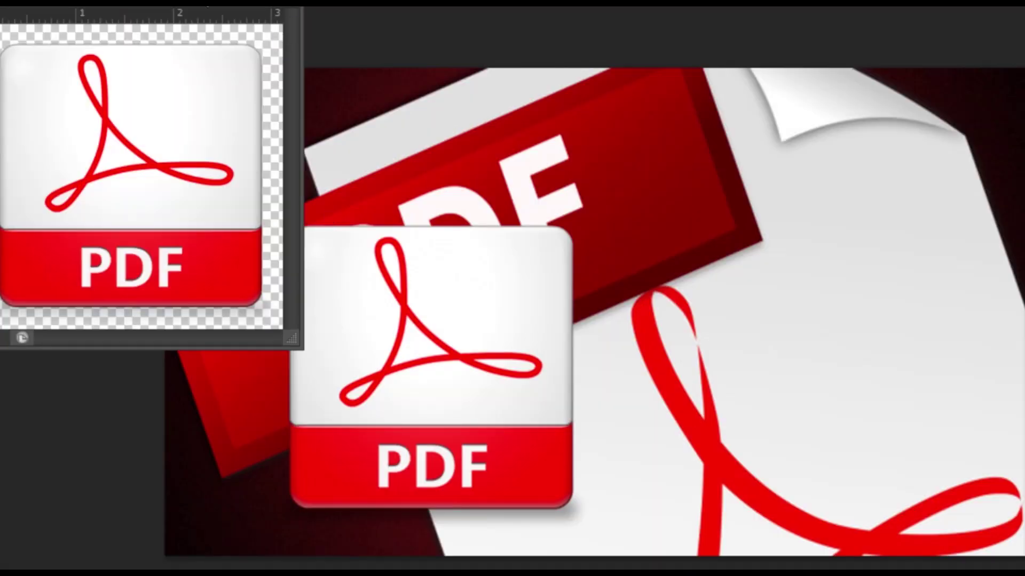
Step: Move the PDF icon to the upper-right part of the thumbnail canvas
drag(79, 92, 63, 121)
click(77, 20)
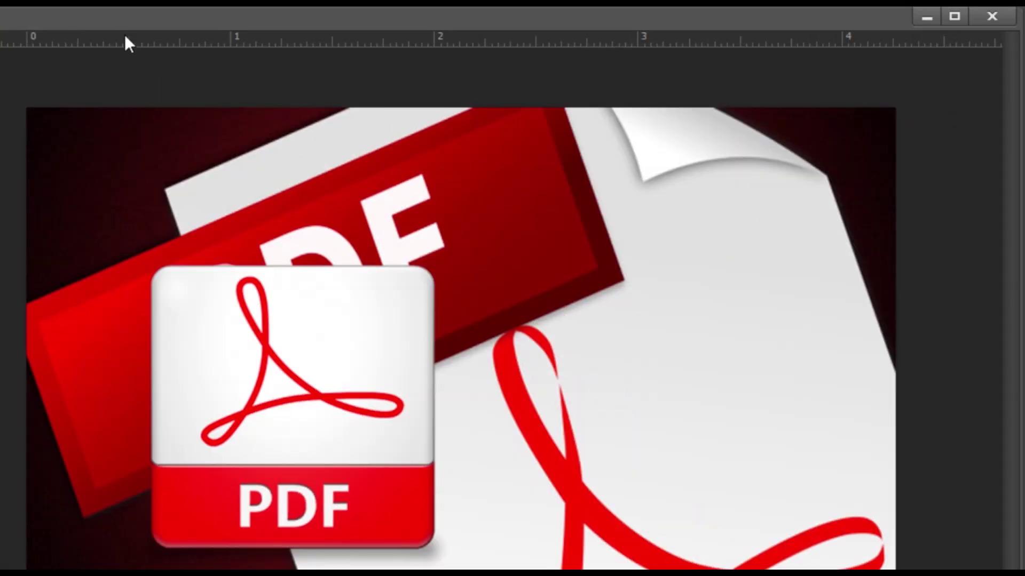
drag(331, 355, 742, 224)
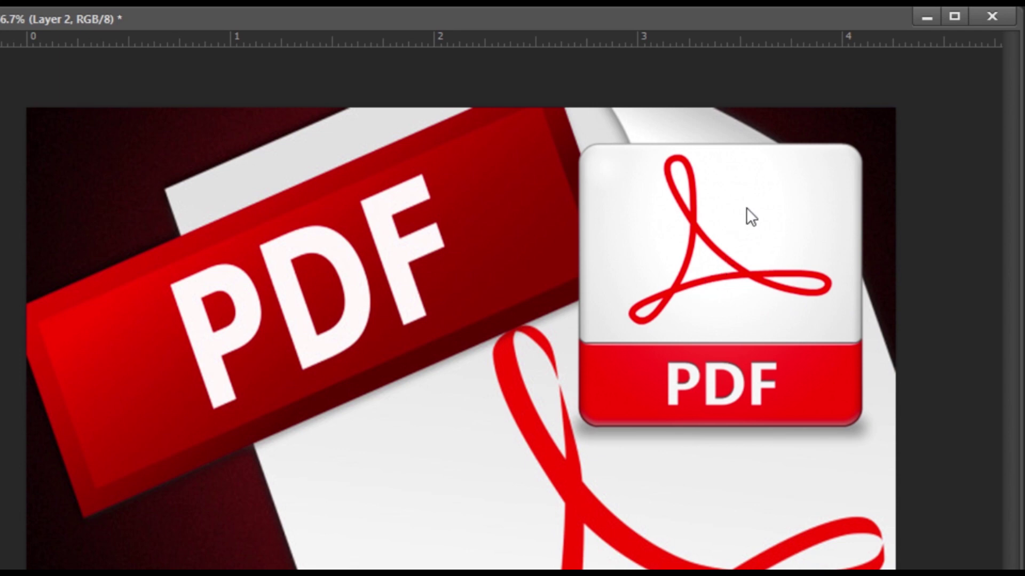
Step: Add a thick white outside stroke around the PDF icon layer
key(alt+l)
key(y)
key(k)
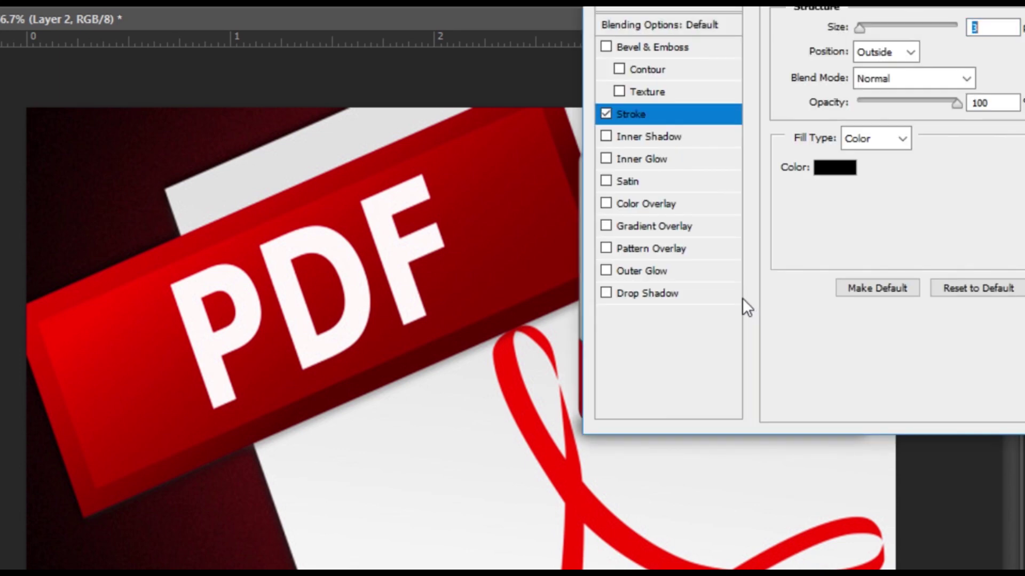
drag(870, 5, 176, 1)
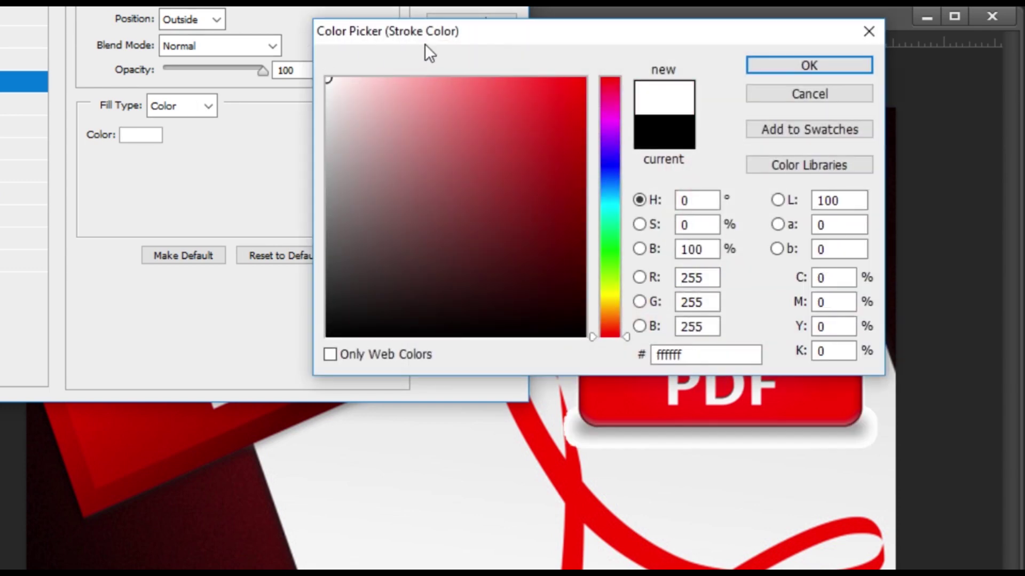
drag(425, 44, 37, 164)
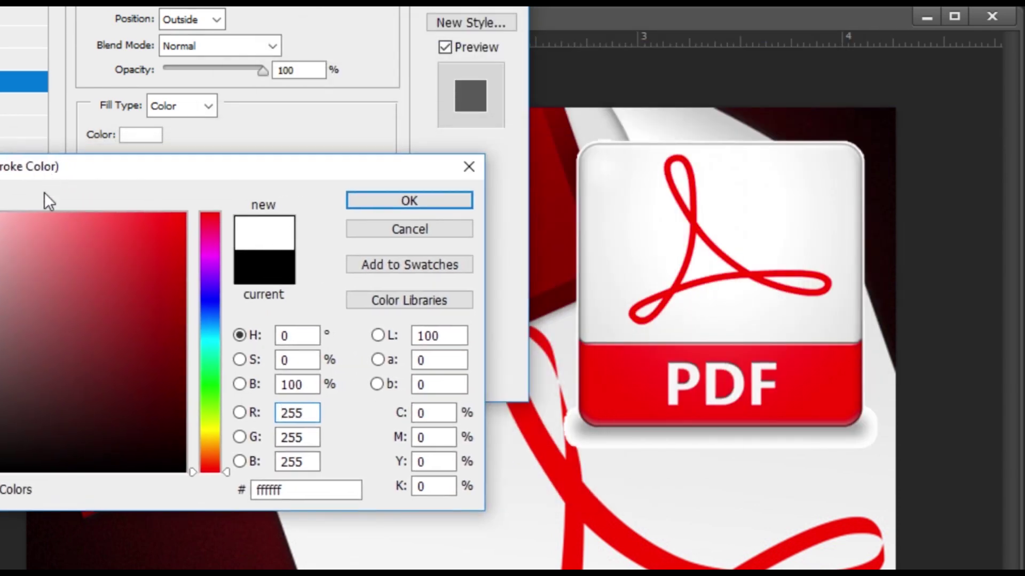
key(Return)
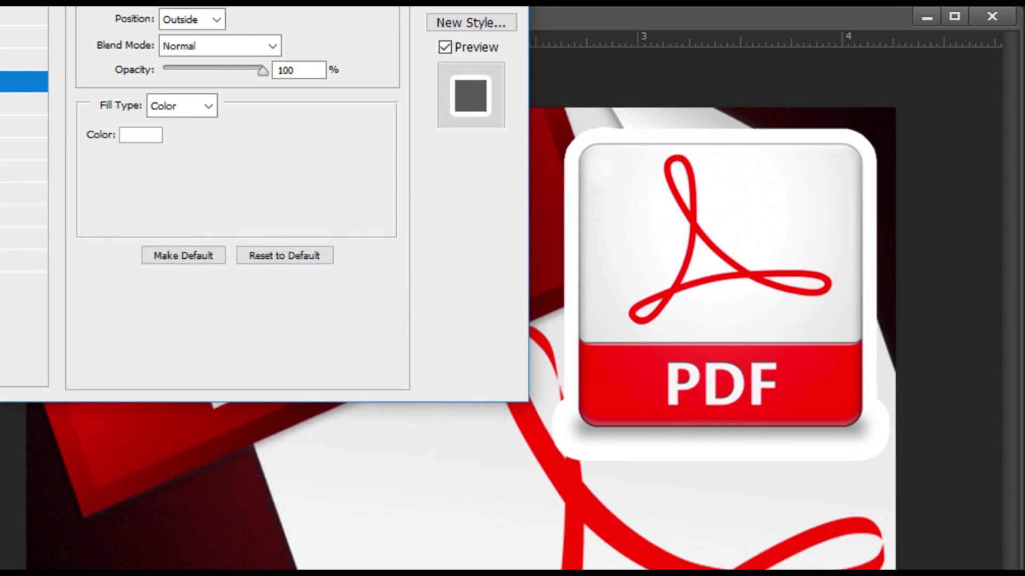
Step: Add a drop shadow to the PDF icon with a 44° angle and a 55 px distance
click(24, 260)
mouse_move(755, 260)
mouse_down()
mouse_move(724, 276)
mouse_move(736, 295)
mouse_move(728, 293)
mouse_up()
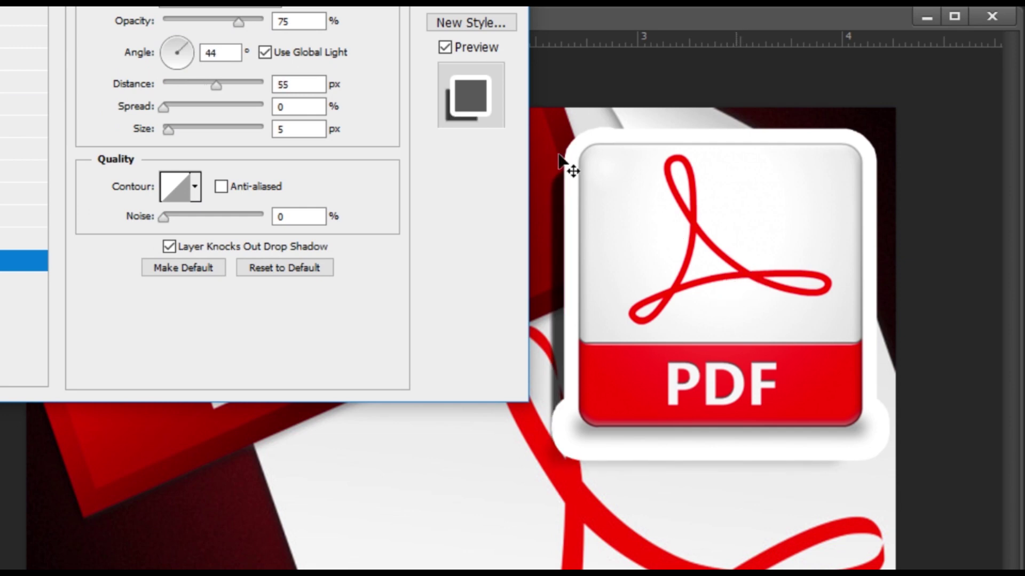
key(Return)
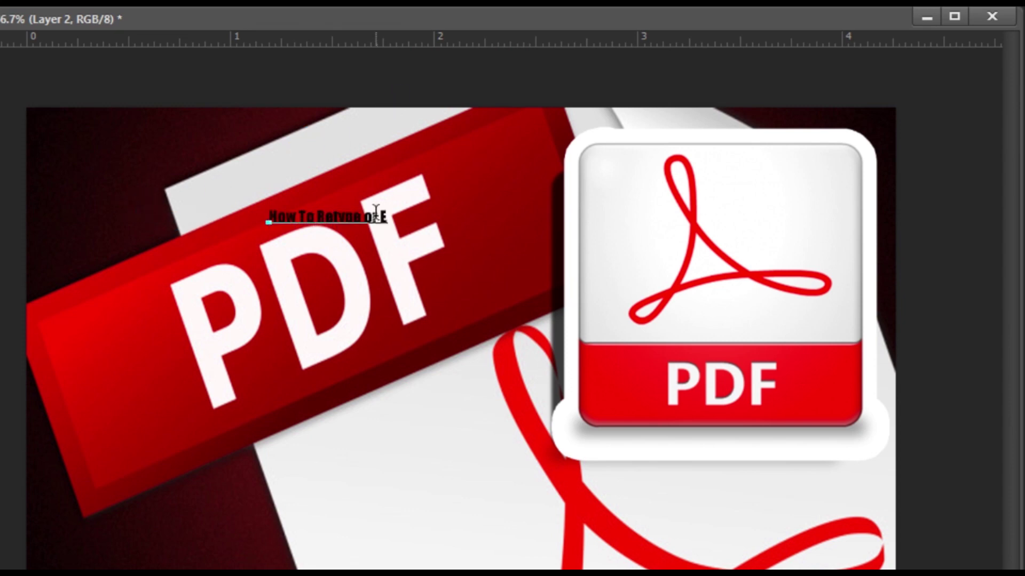
Step: Add the black title text "How To Retype or Edit Scanned Documents" over the thumbnail image
text(ed Documents)
key(ctrl+Return)
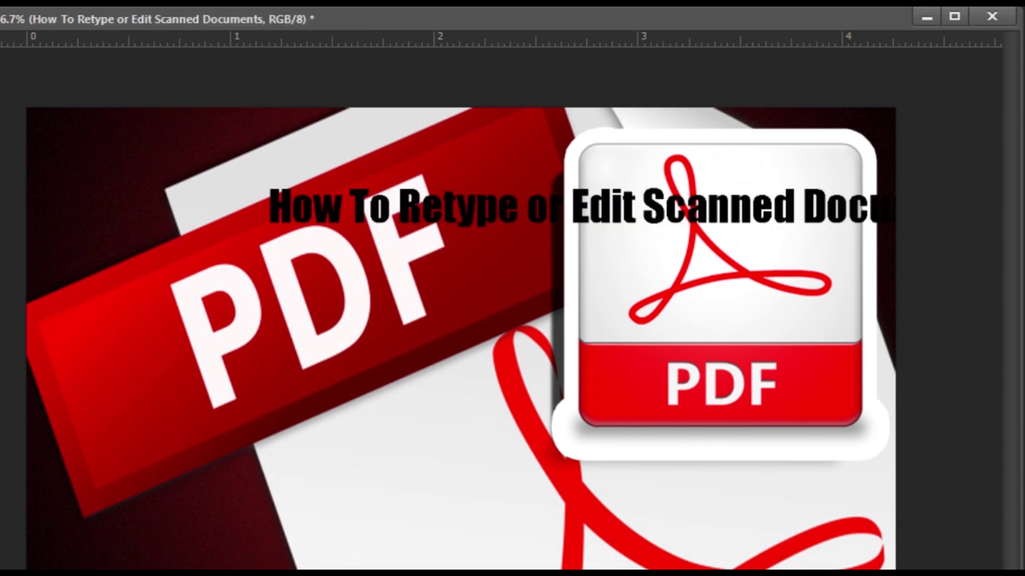
Step: Split the title into the three lines "How To Retype", "or Edit" and "Scanned Documents", with a white outline
click(618, 228)
key(Return)
click(330, 230)
key(Return)
click(363, 244)
key(Return)
key(ctrl+a)
key(ctrl+alt+shift+a)
key(ctrl+Return)
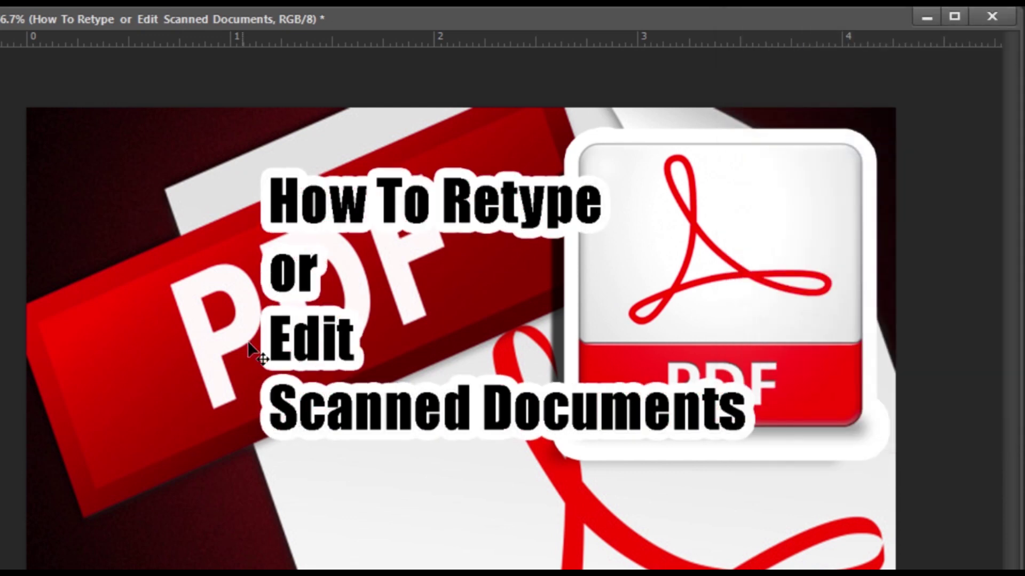
click(277, 336)
key(BackSpace)
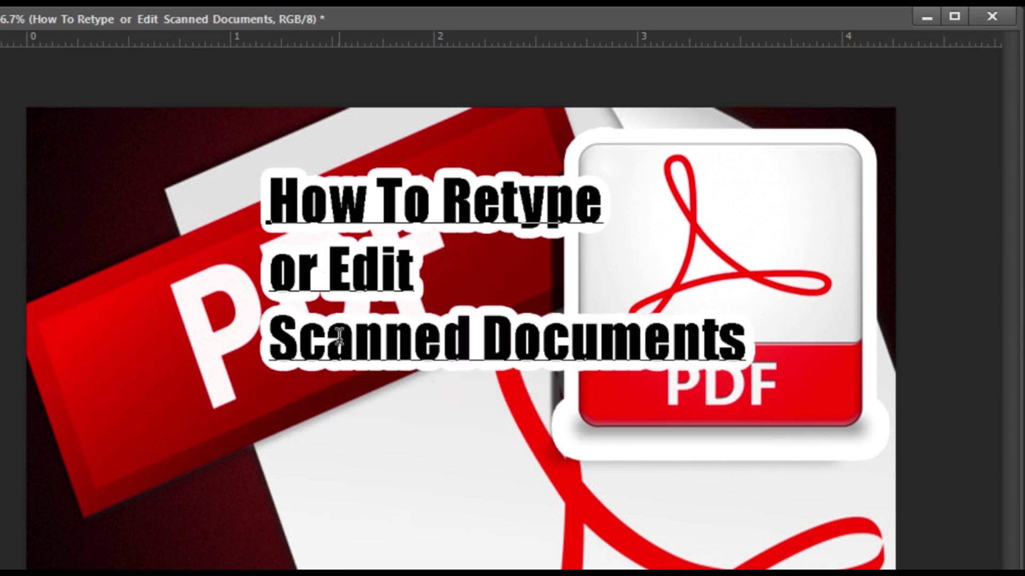
key(ctrl+Return)
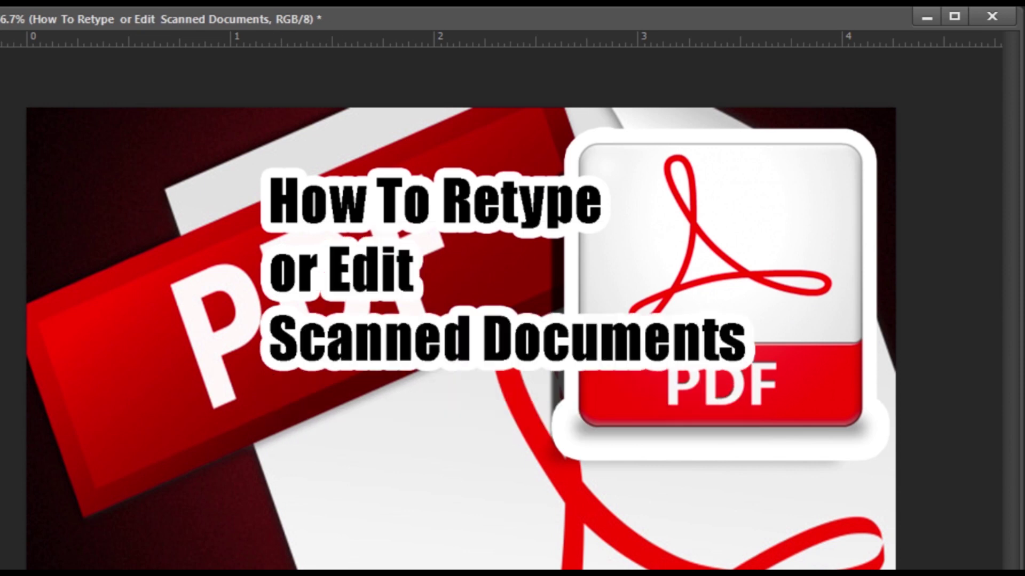
Step: Center-align the title lines, enlarge the text to nearly the canvas width and position it near the canvas's upper edge
key(ctrl+shift+c)
drag(377, 308, 511, 380)
key(ctrl+t)
drag(639, 246, 793, 178)
drag(648, 256, 673, 240)
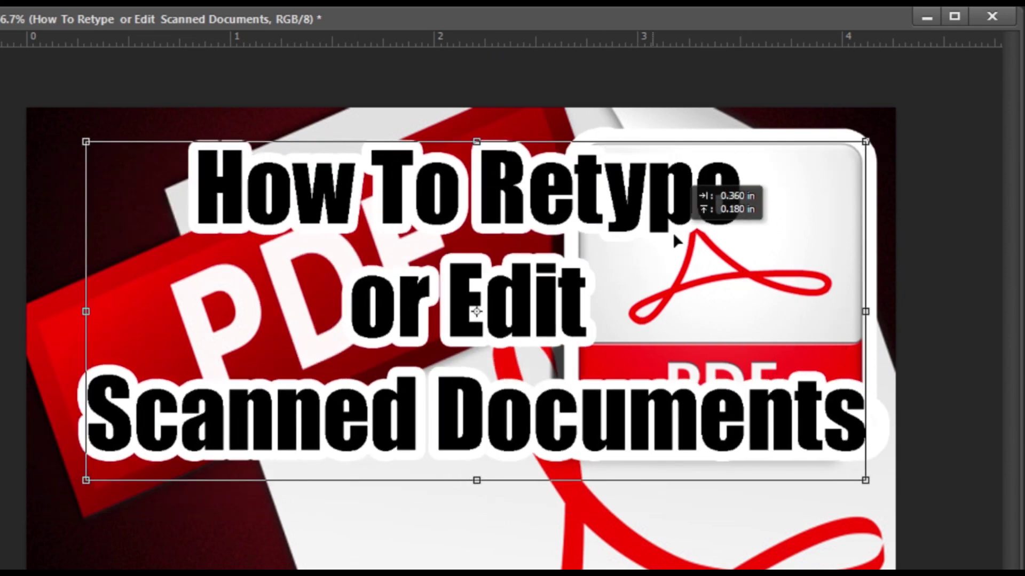
key(Return)
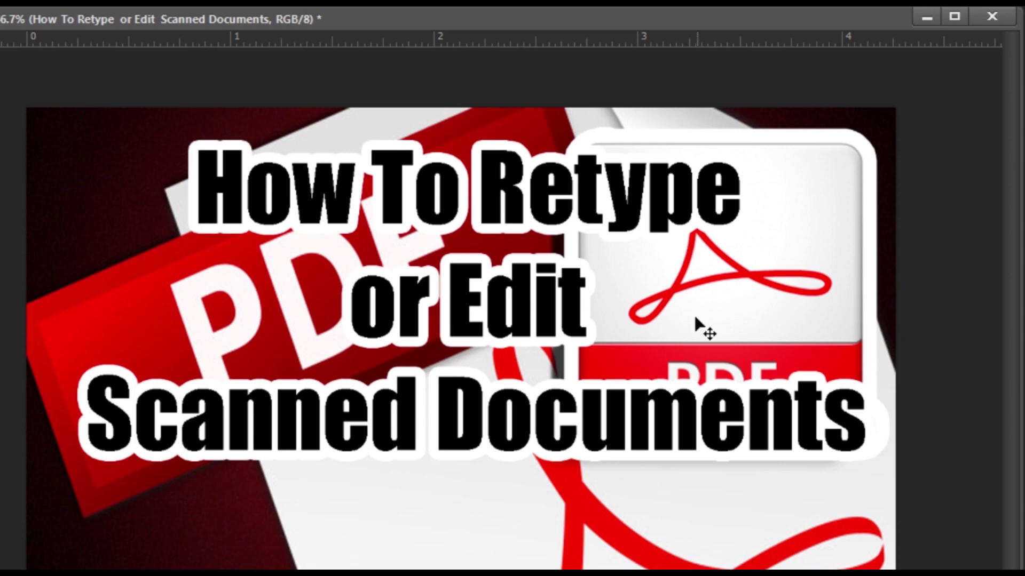
drag(534, 187, 528, 163)
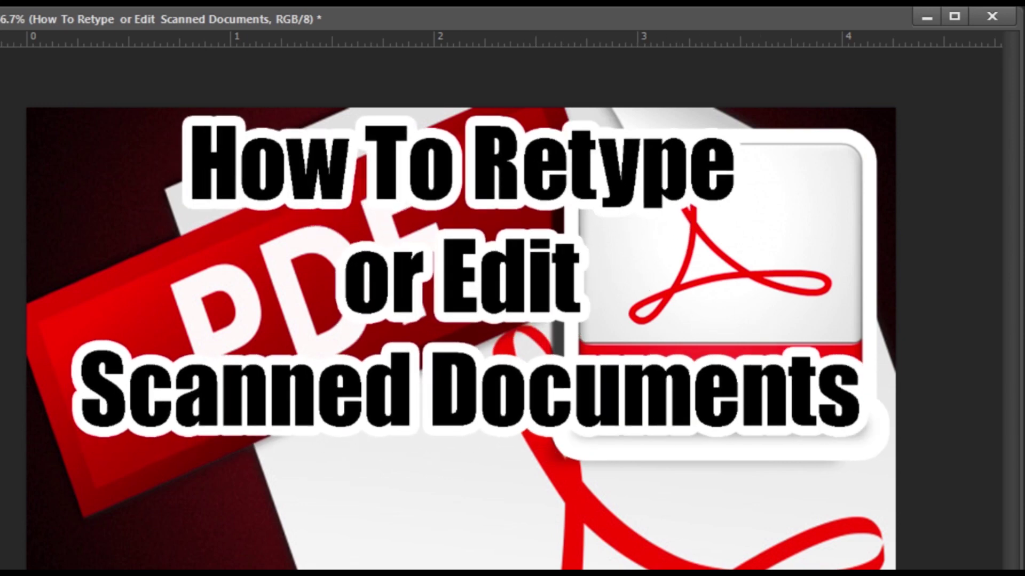
Step: Switch to File Explorer and open the folder My youtube buttons inside My Youtube HD Channel on Local Disk (D:)
key(alt+Tab)
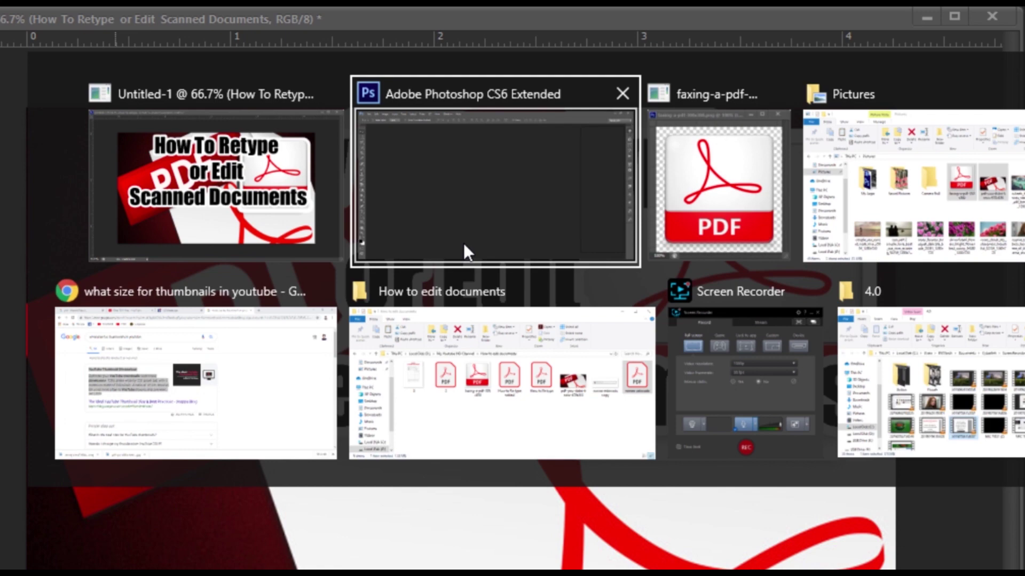
click(982, 180)
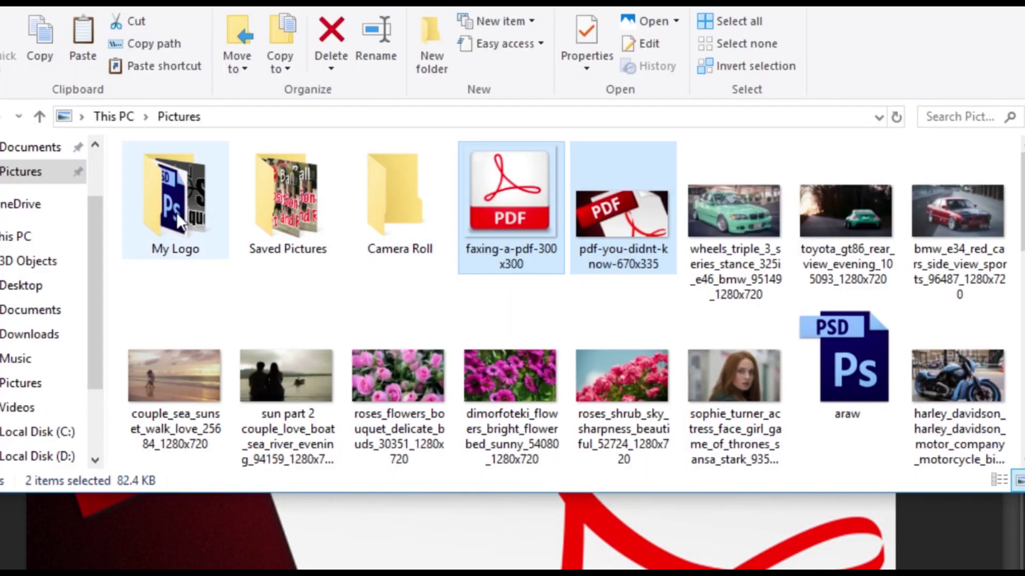
click(46, 462)
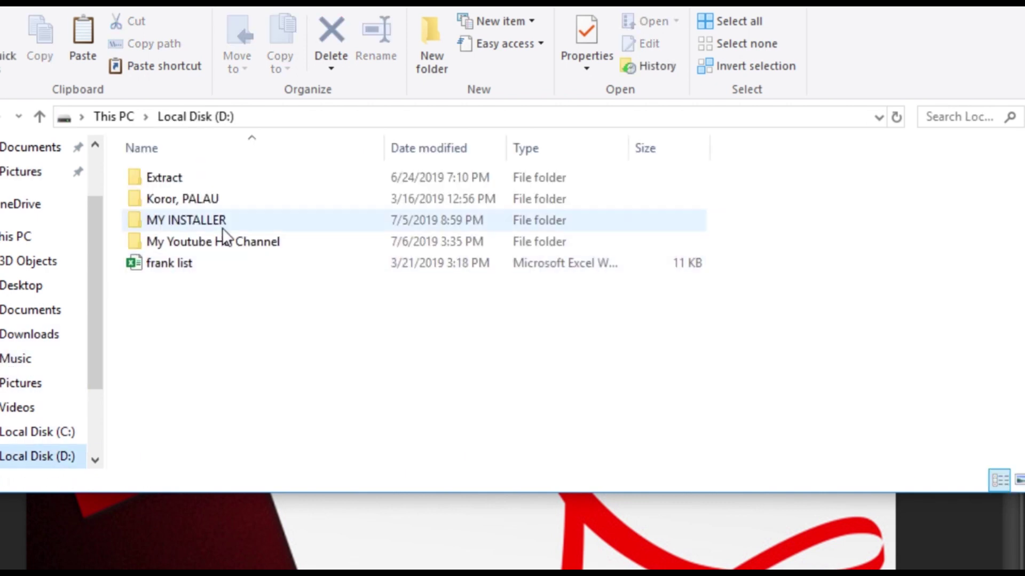
double_click(215, 240)
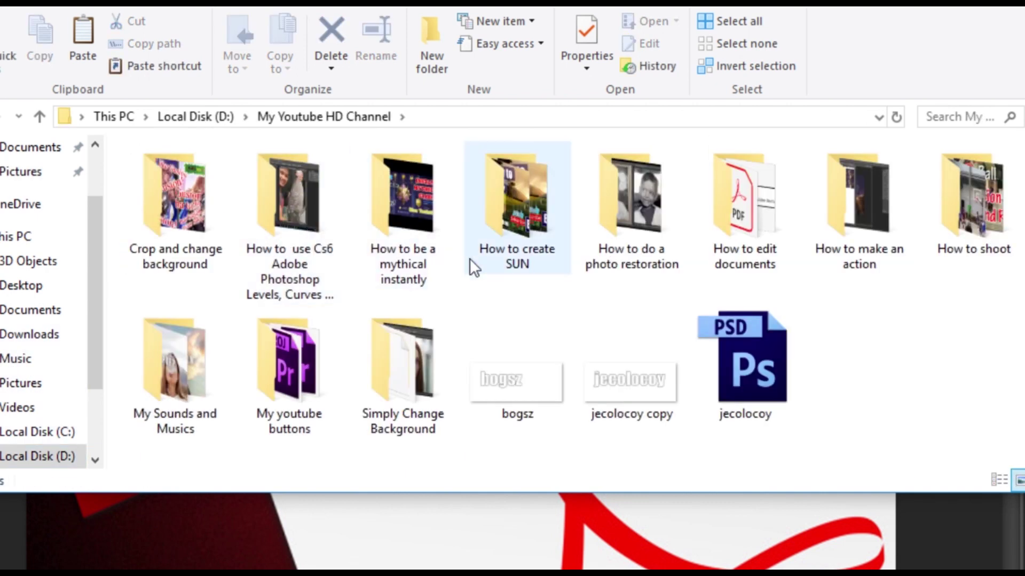
double_click(280, 360)
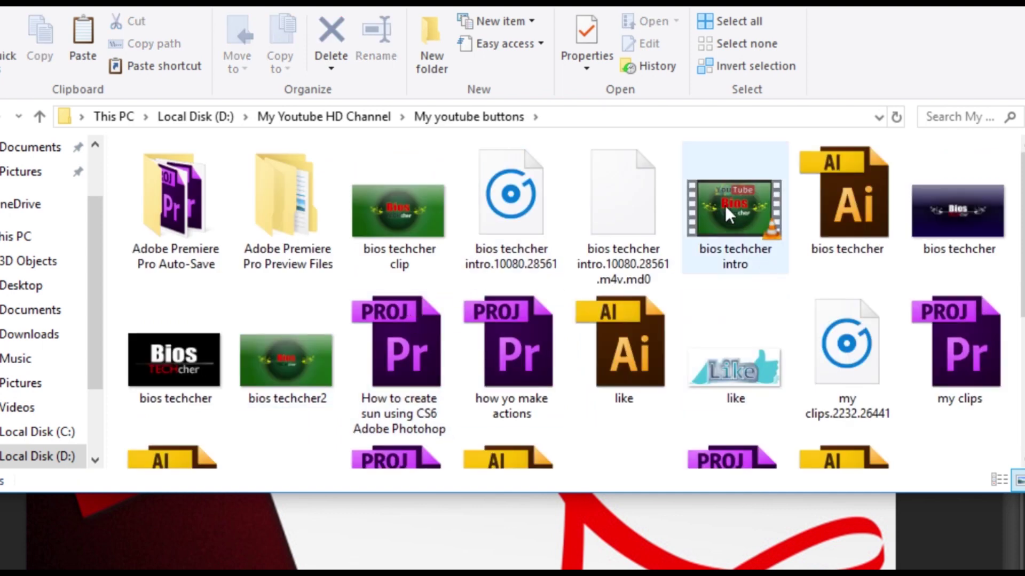
click(404, 229)
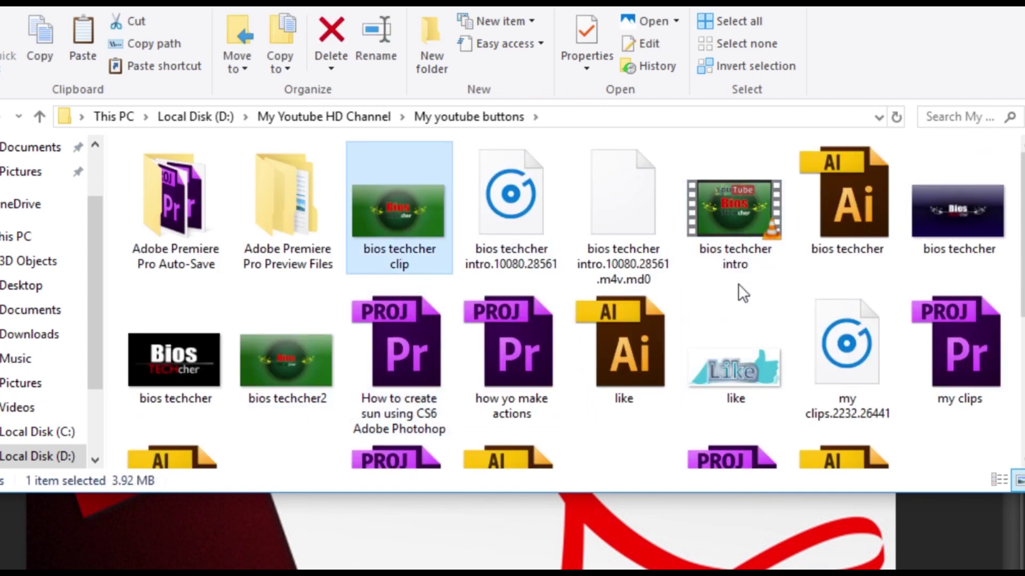
scroll(738, 284, down, 2)
ctrl+click(625, 432)
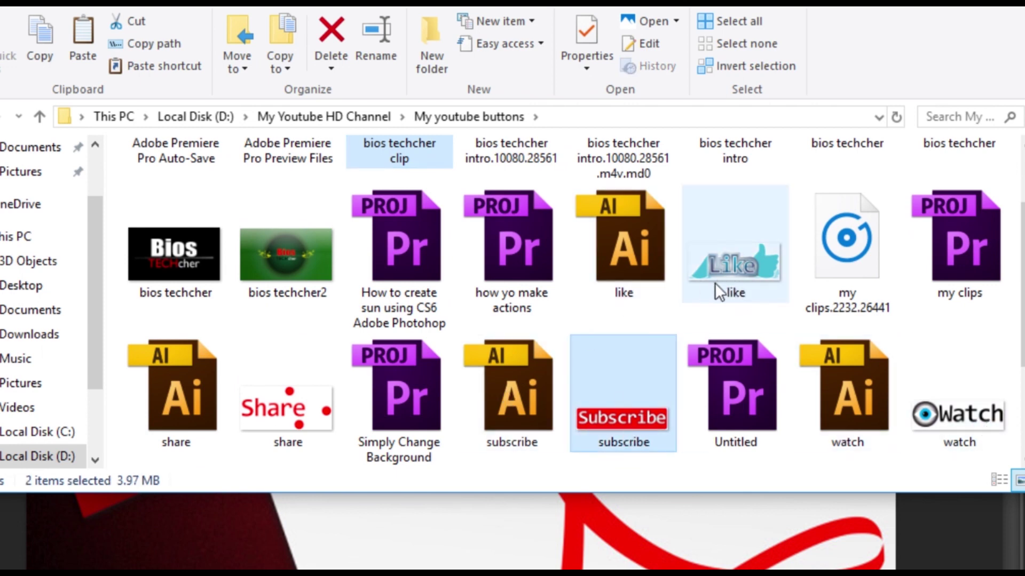
ctrl+click(727, 273)
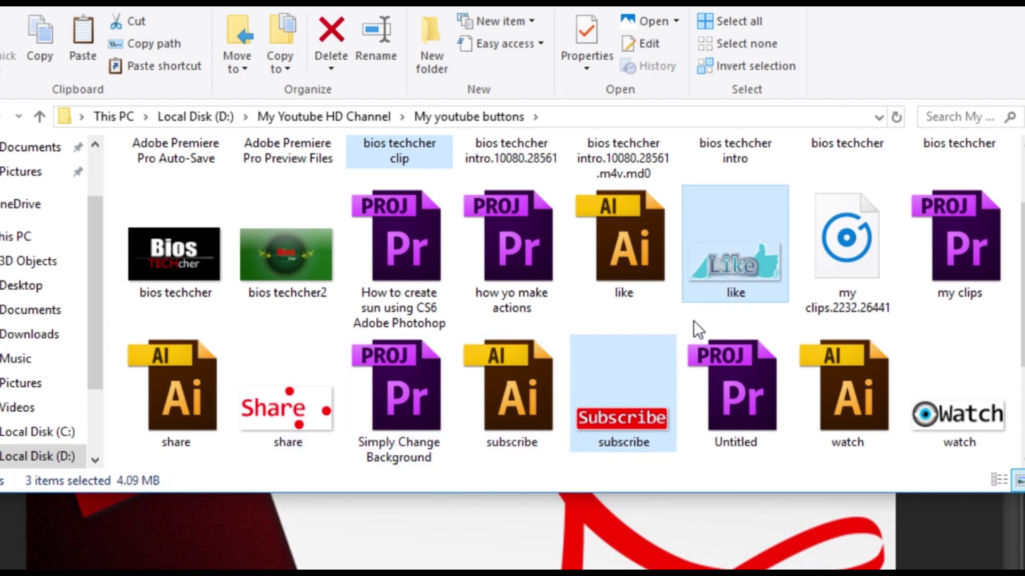
scroll(857, 364, up, 2)
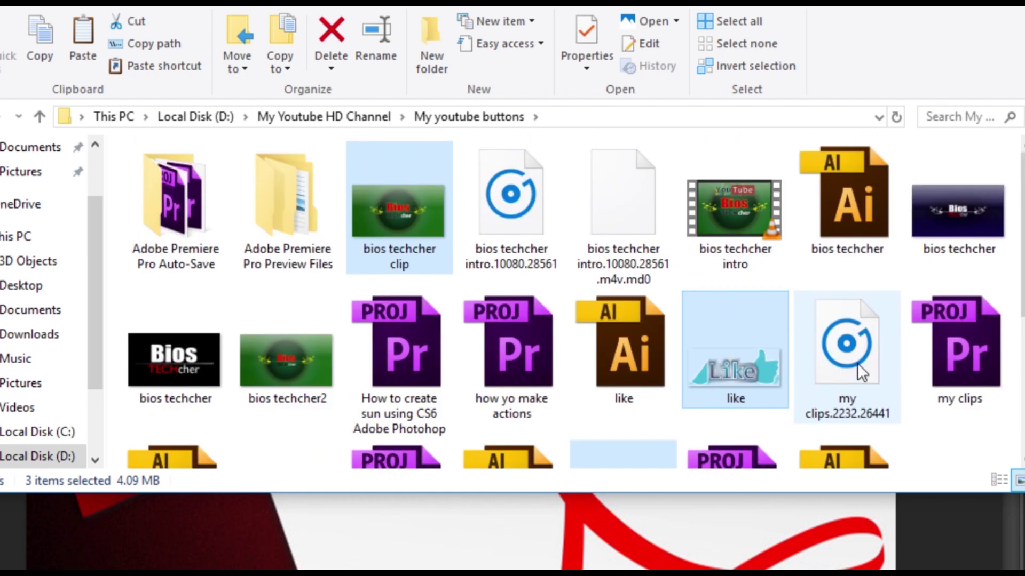
Step: Select the dark blue bios techcher image plus the like, subscribe and watch images, and open them all in Photoshop
click(959, 229)
scroll(892, 270, down, 2)
ctrl+click(727, 259)
ctrl+click(646, 387)
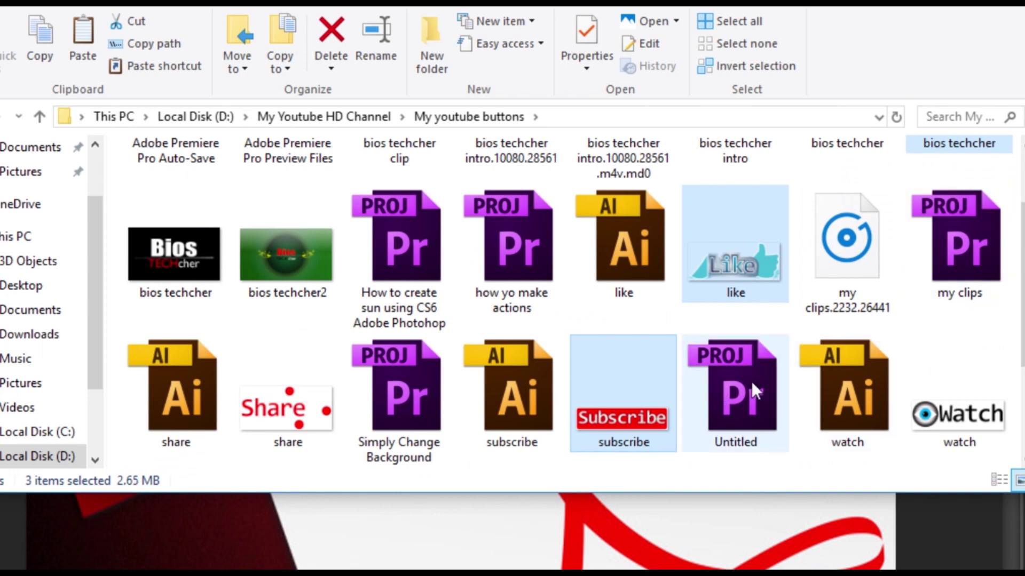
ctrl+click(985, 422)
scroll(998, 374, up, 2)
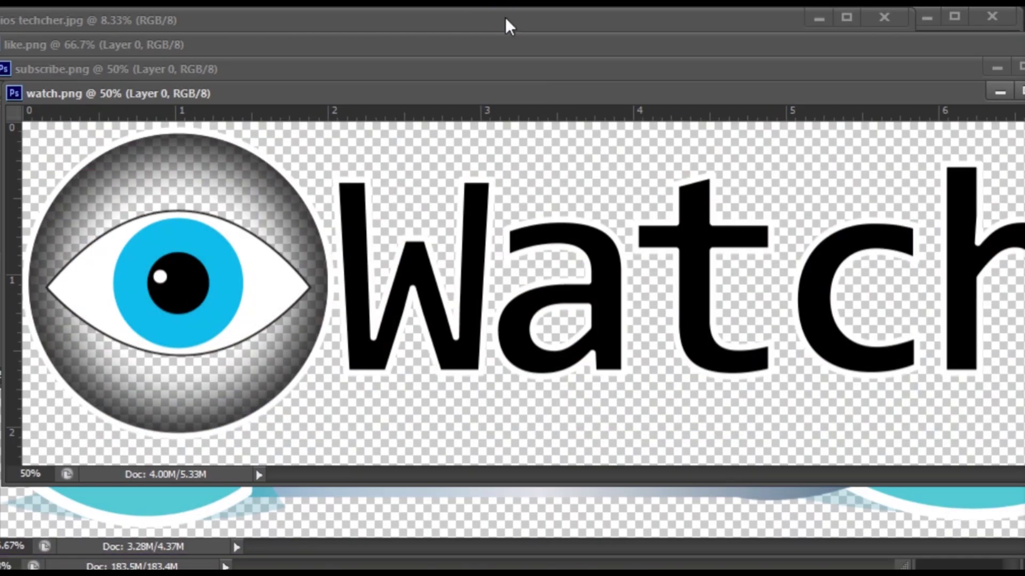
Step: Copy the rectangular area around the logo and its ornaments from bios techcher.jpg into the thumbnail document, and close the source image
drag(510, 27, 805, 139)
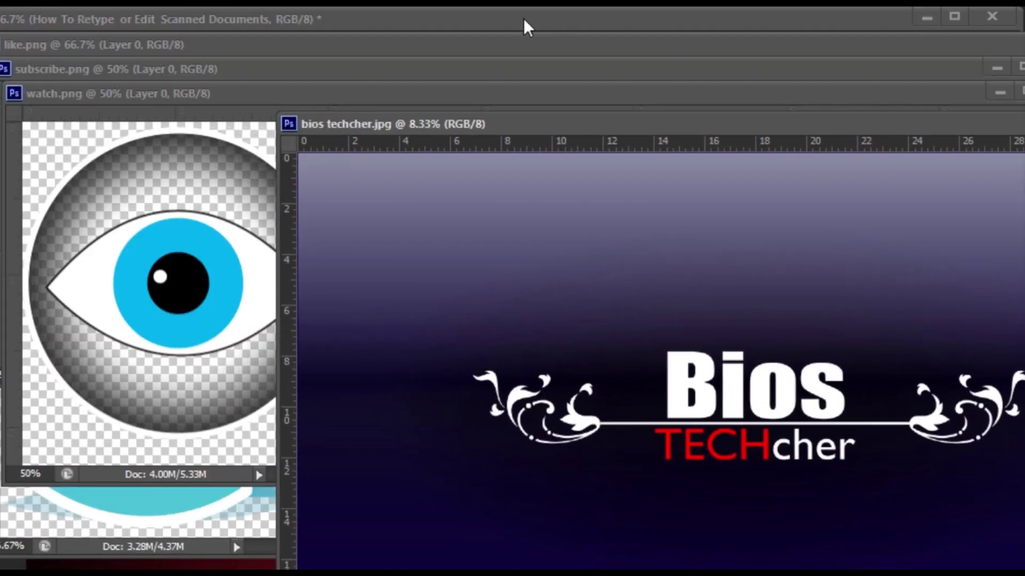
click(511, 20)
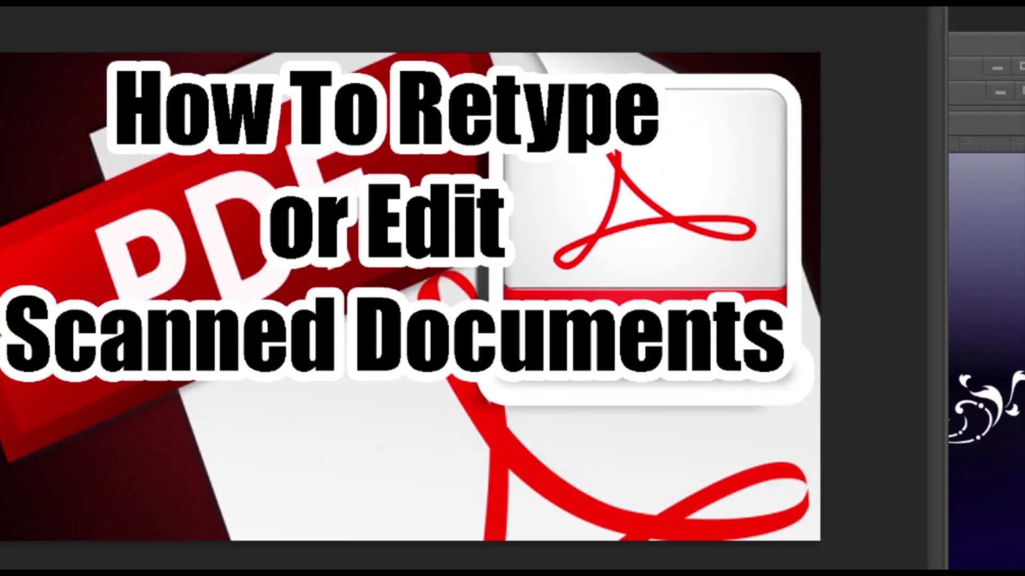
key(ctrl+minus)
key(ctrl+minus)
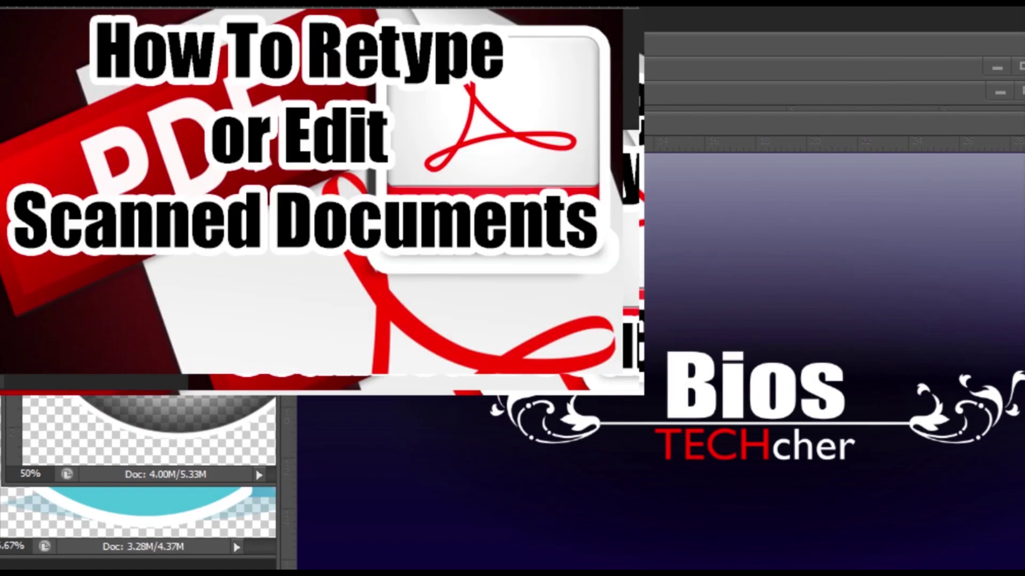
click(751, 219)
key(ctrl+minus)
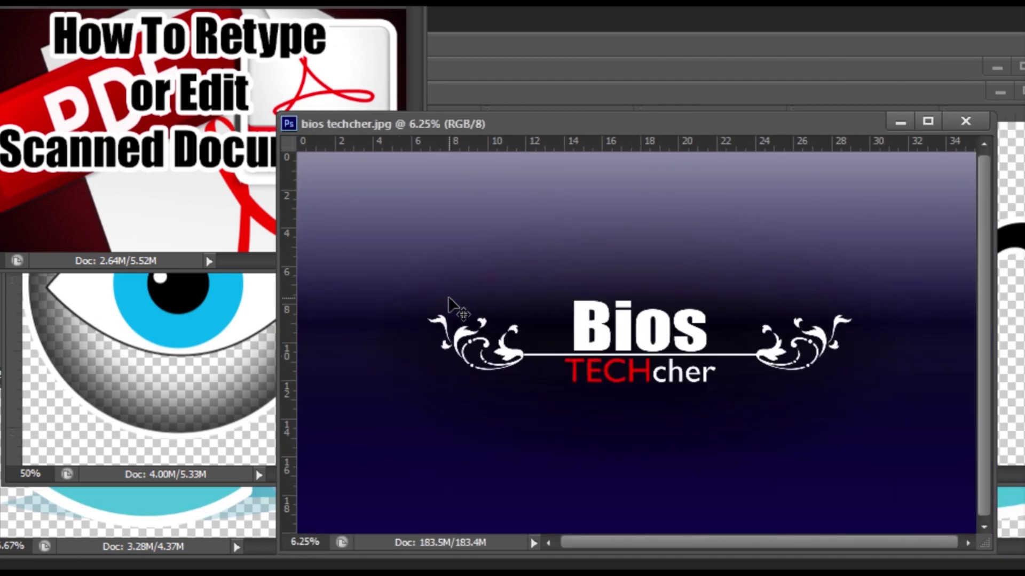
drag(402, 288, 862, 401)
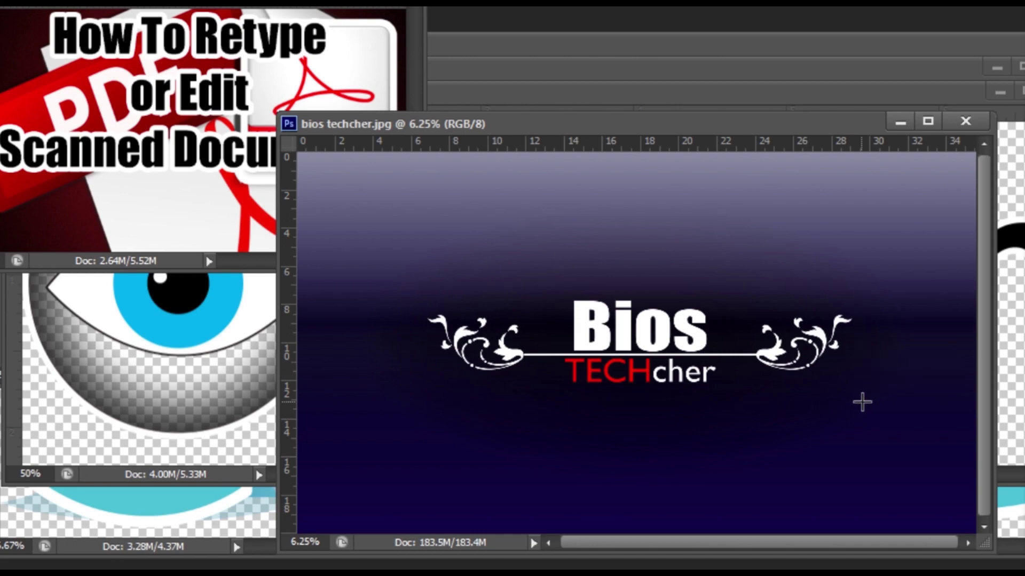
click(214, 200)
click(757, 251)
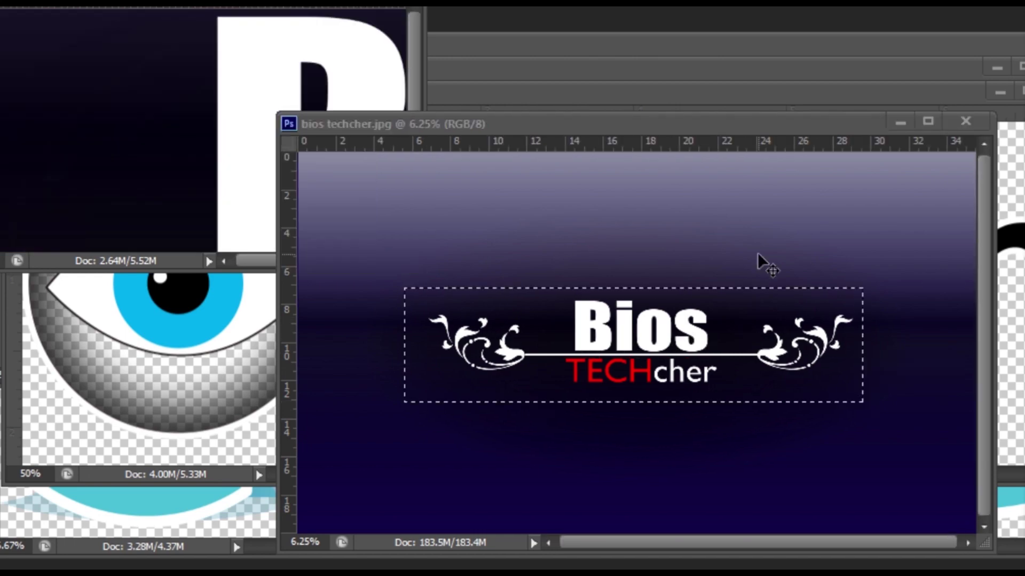
key(ctrl+w)
Step: Copy the Watch, Subscribe and Like graphics from their PNG files into the thumbnail document, closing the source images
drag(509, 305, 334, 171)
key(ctrl+Tab)
key(ctrl+Tab)
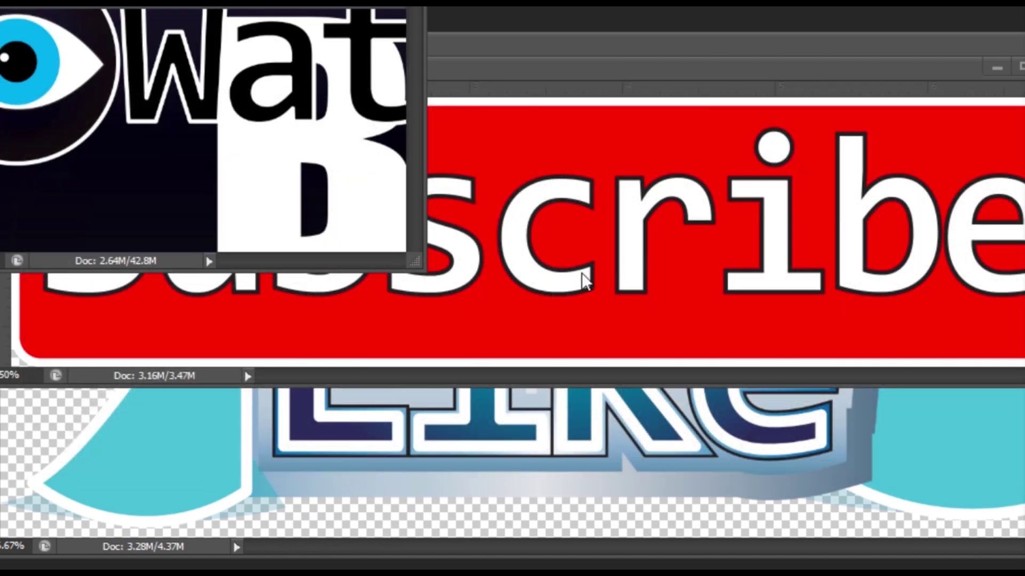
drag(472, 218, 256, 51)
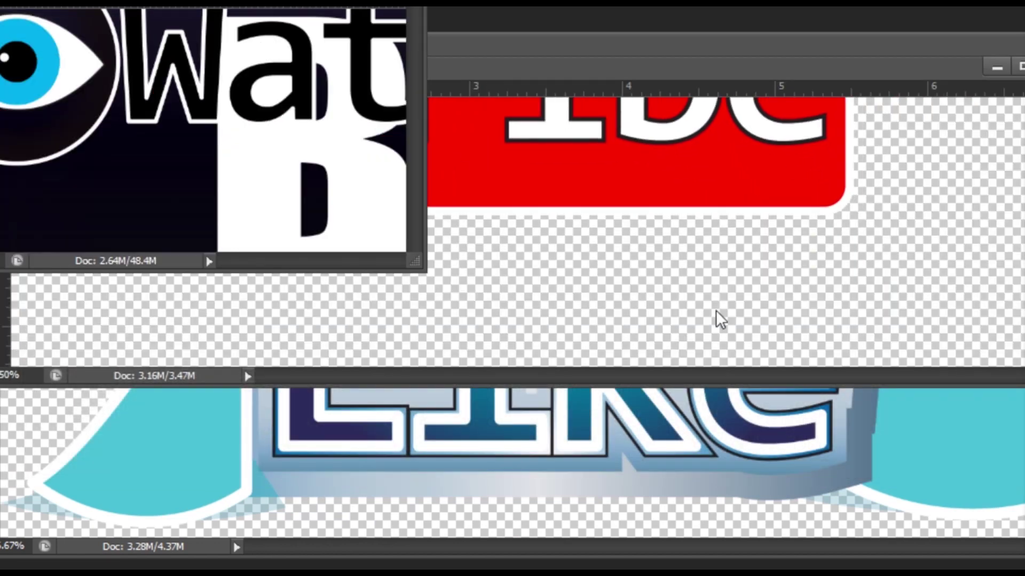
key(ctrl+Tab)
key(ctrl+Tab)
click(541, 321)
drag(541, 322, 288, 27)
click(568, 243)
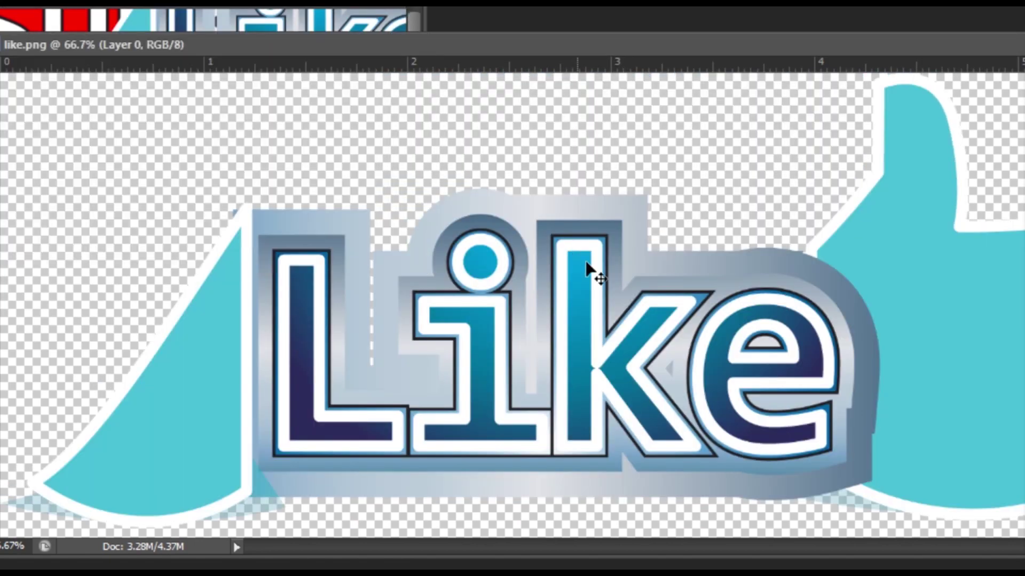
key(ctrl+w)
Step: Close the remaining PDF icon image and show the thumbnail document in full-screen view
click(80, 375)
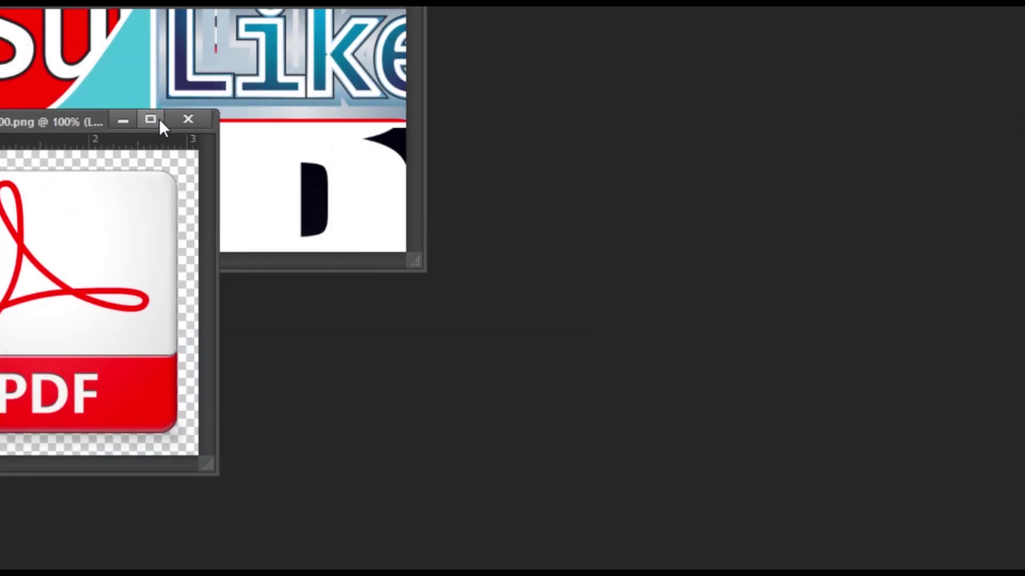
key(ctrl+w)
key(f)
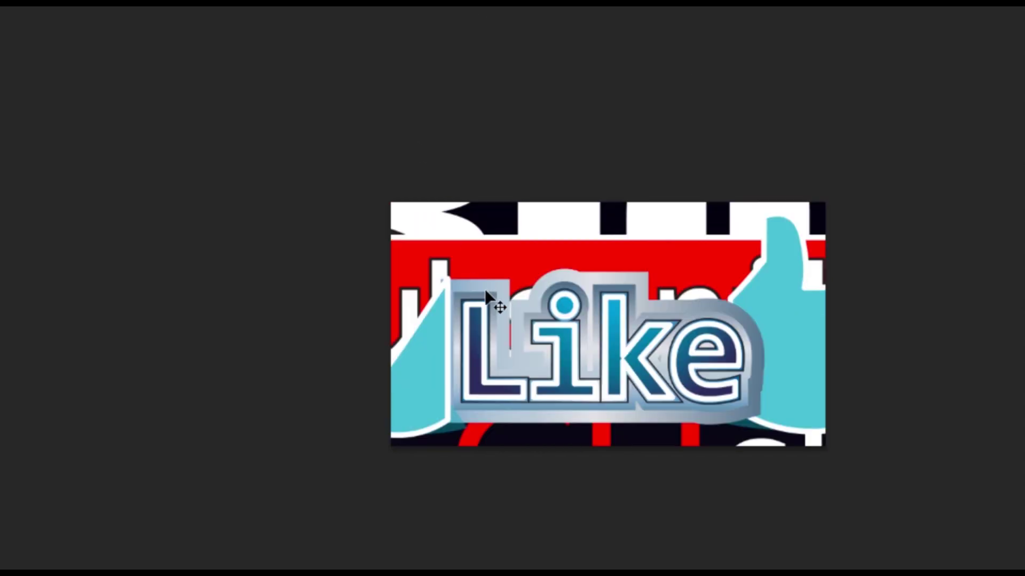
Step: Scale the copied logo and button graphics down together and move them to the thumbnail's lower-left area below the title
key(ctrl+t)
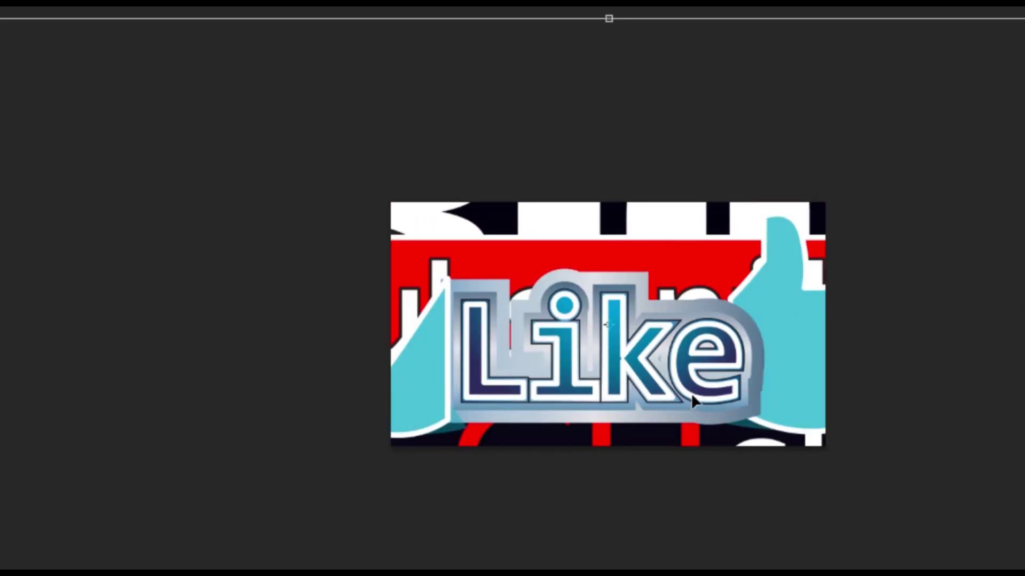
key(ctrl+minus)
drag(853, 249, 537, 278)
drag(912, 215, 615, 239)
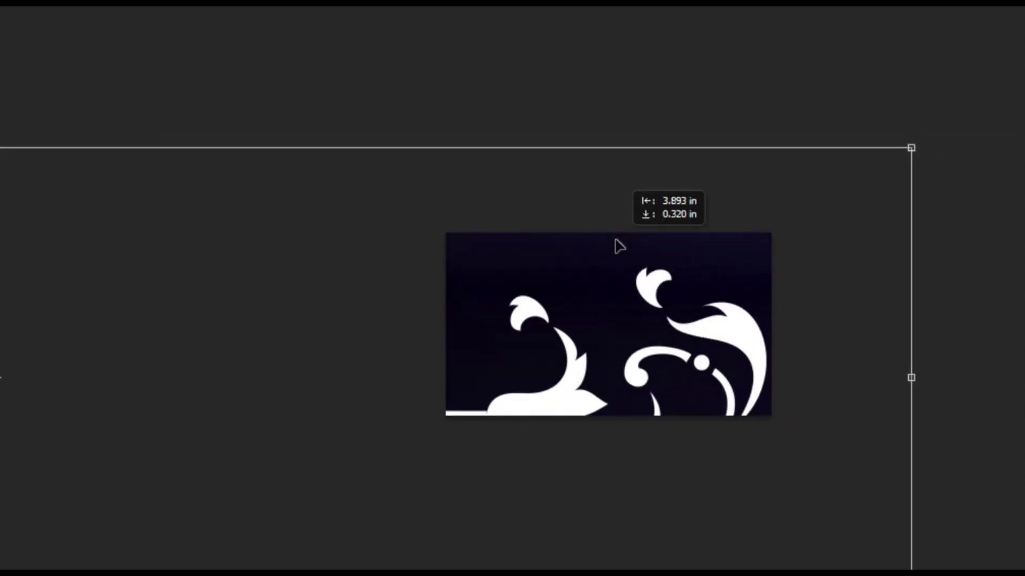
drag(680, 247, 99, 401)
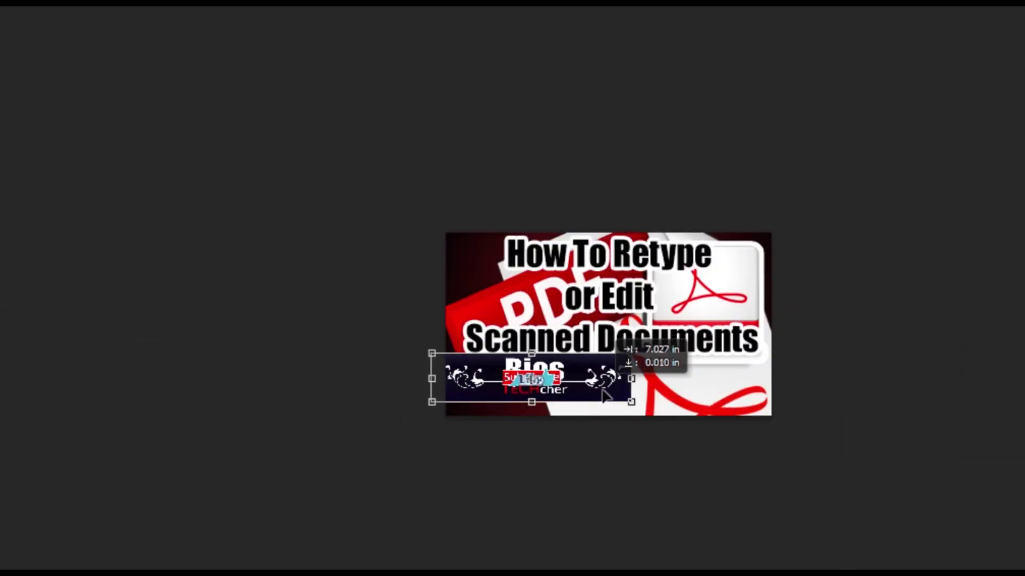
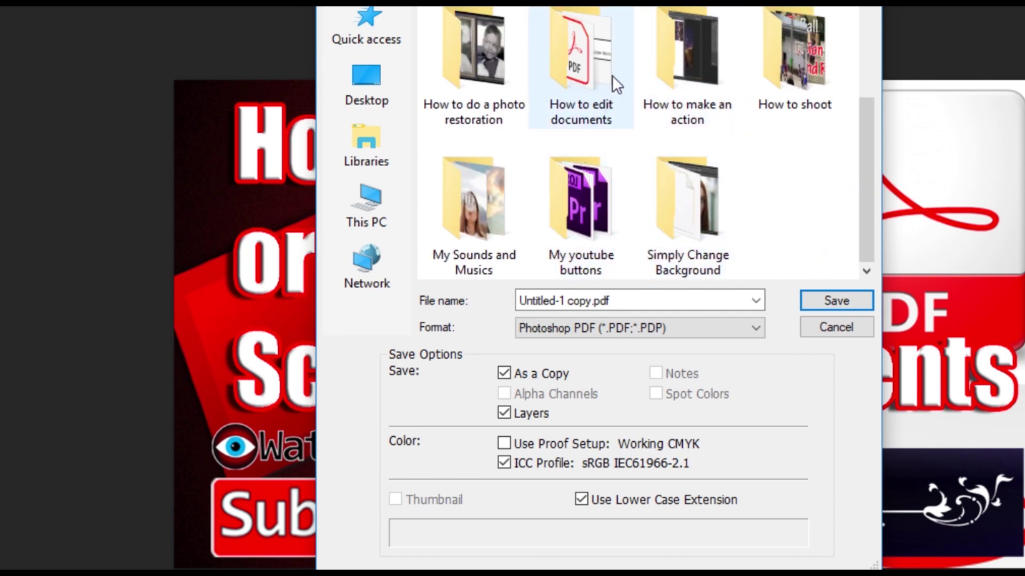
Step: Choose the How to edit documents folder as the save location and name the thumbnail file "how to edit scanned documents"
double_click(596, 80)
click(583, 296)
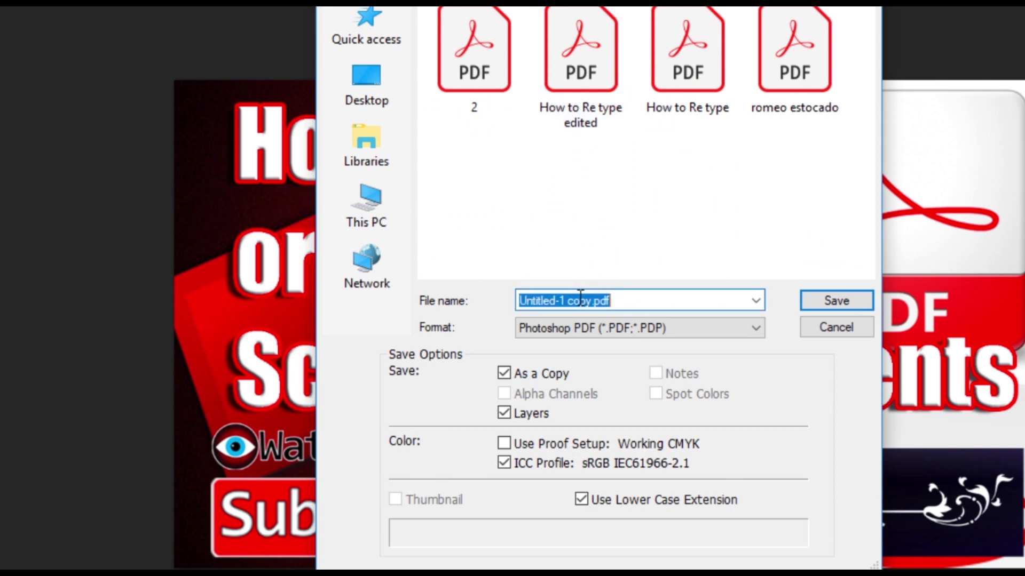
text(how to )
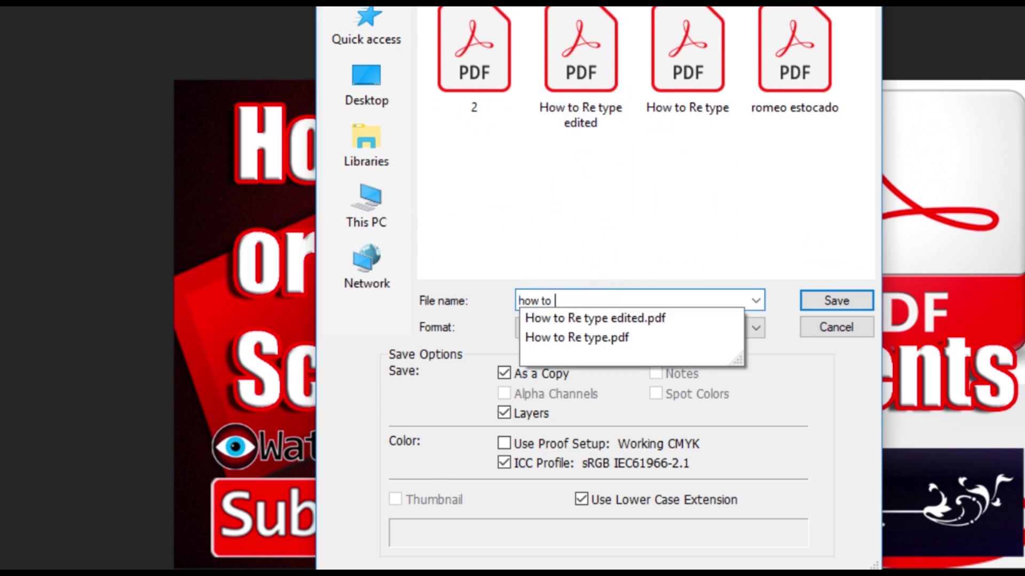
text(edit)
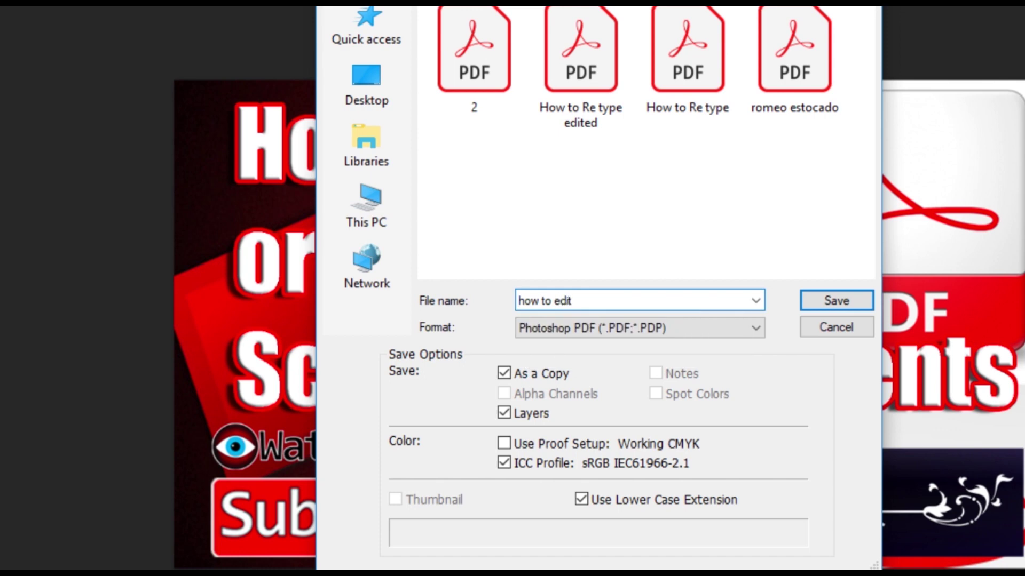
text( scanned documents)
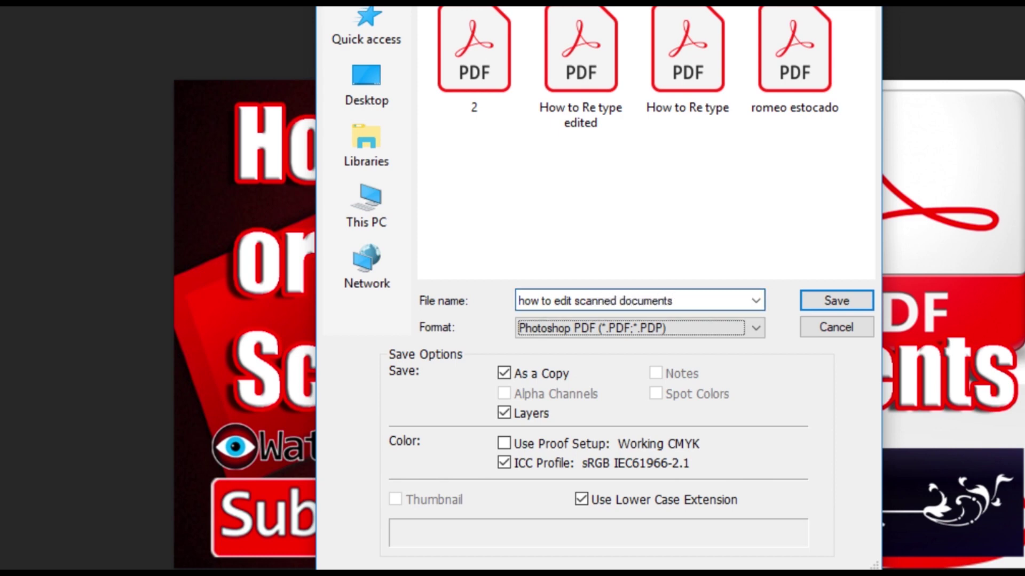
Step: Save the thumbnail as a layered copy in Photoshop PSD format, accepting the format options
click(622, 332)
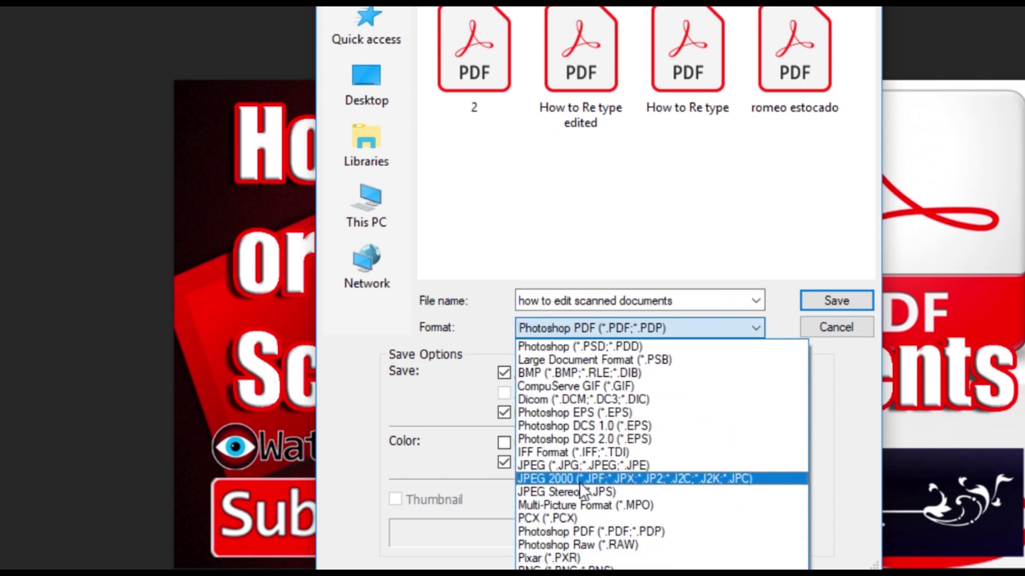
click(590, 346)
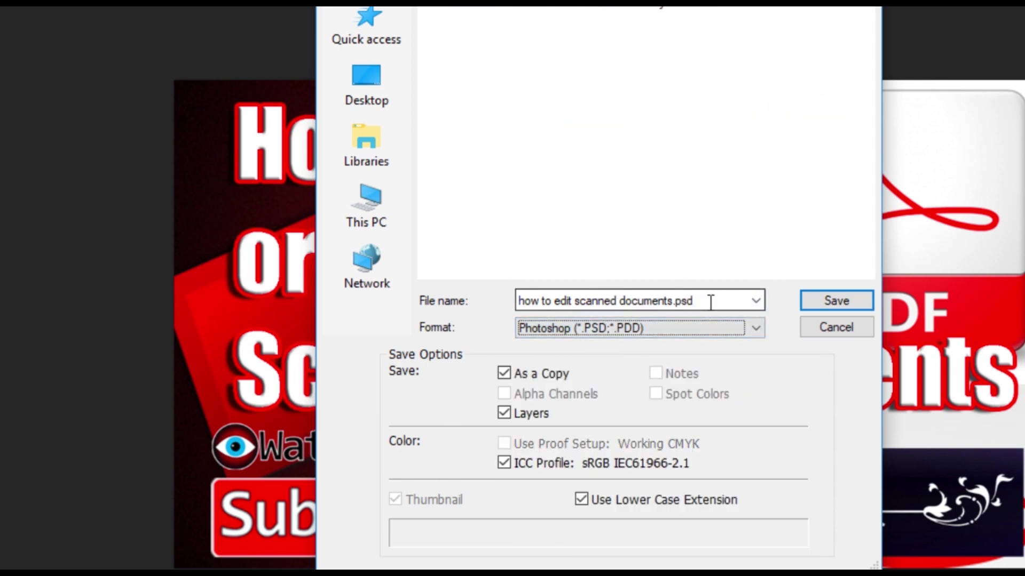
drag(709, 301, 517, 302)
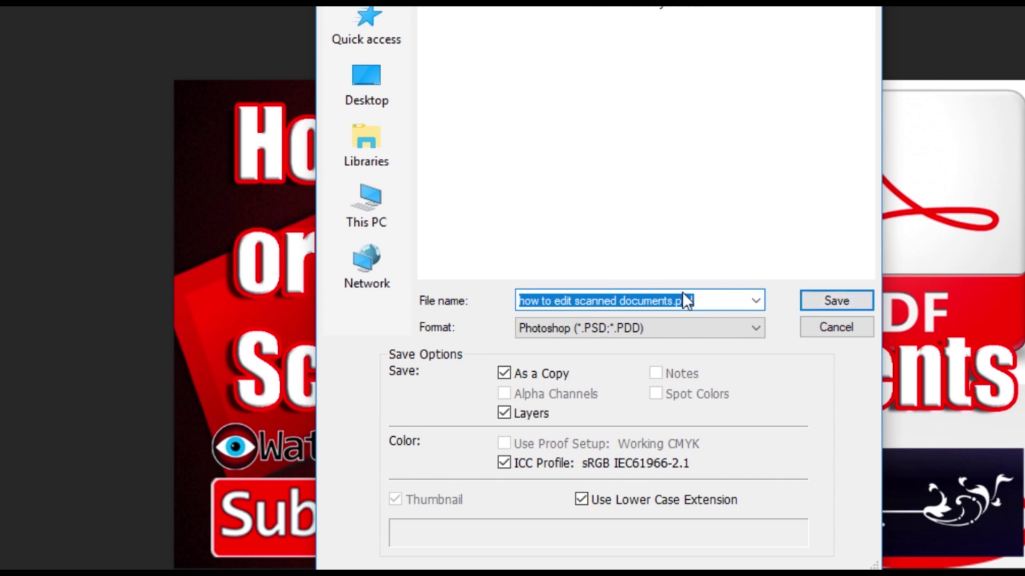
click(819, 300)
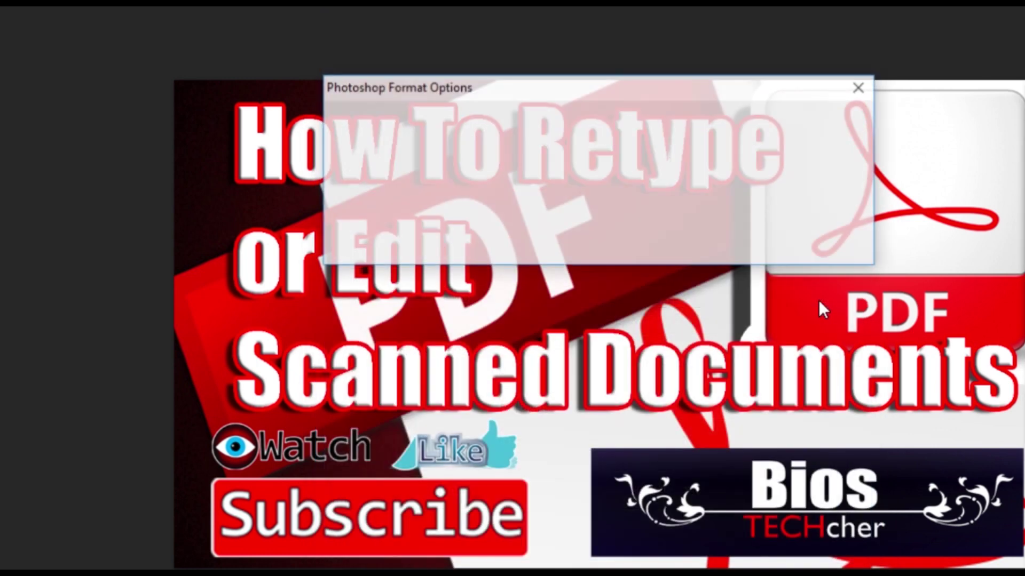
click(809, 121)
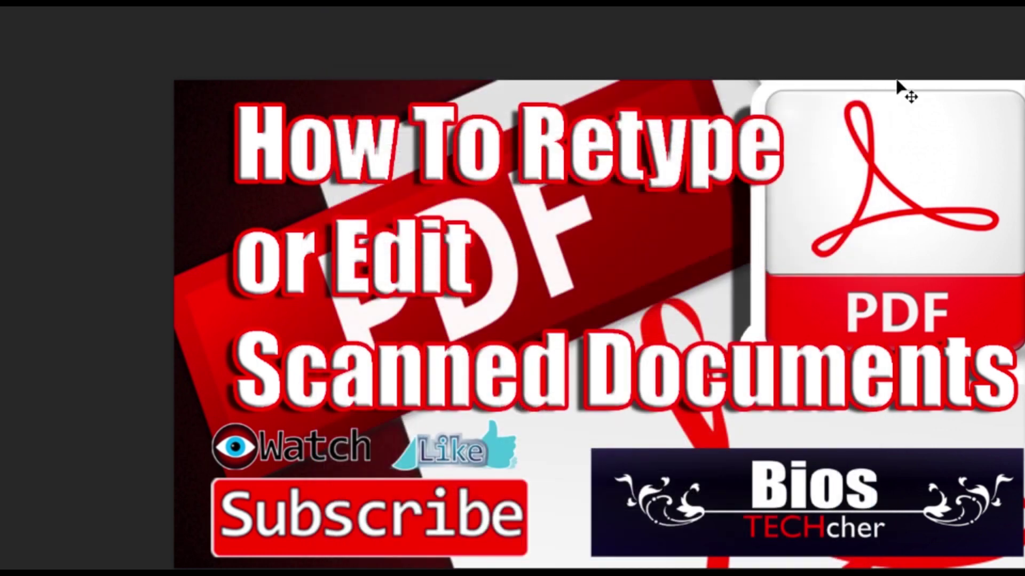
Step: Save another copy as a PNG named "how to edit scanned documents", with Smallest / Slow compression and Interlaced enabled
drag(801, 270, 650, 276)
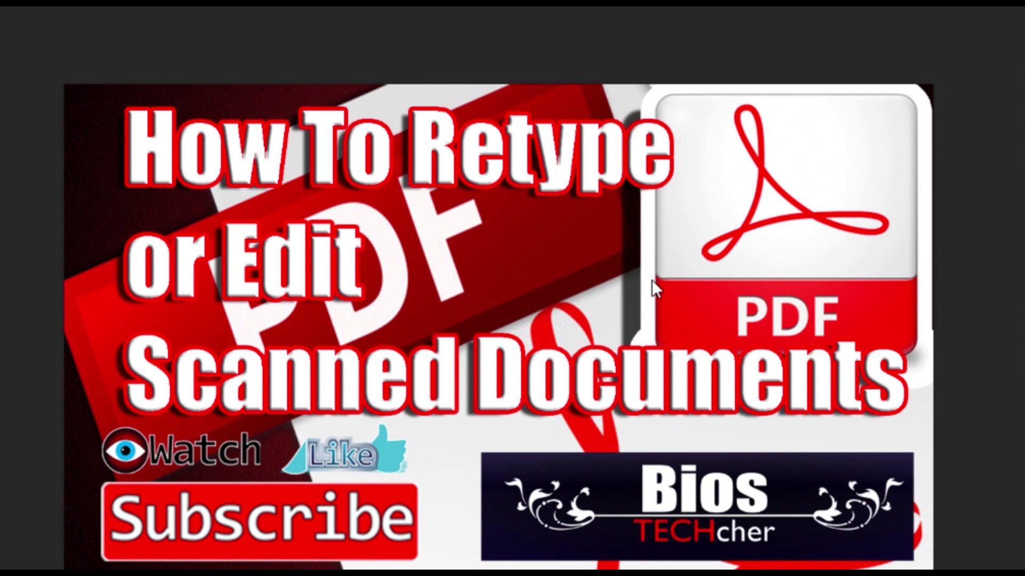
key(ctrl+shift+s)
click(566, 326)
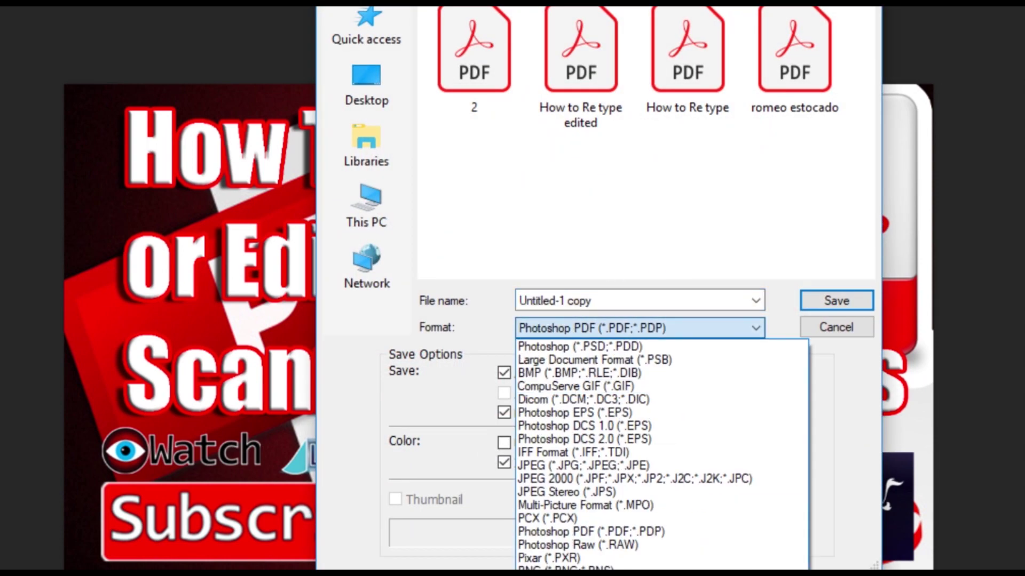
click(600, 356)
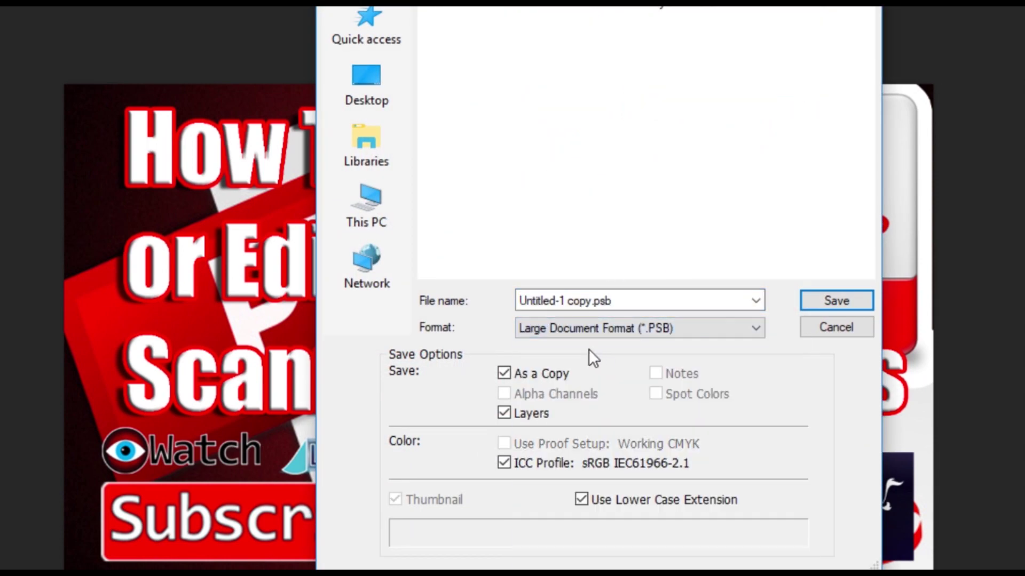
click(605, 336)
click(603, 343)
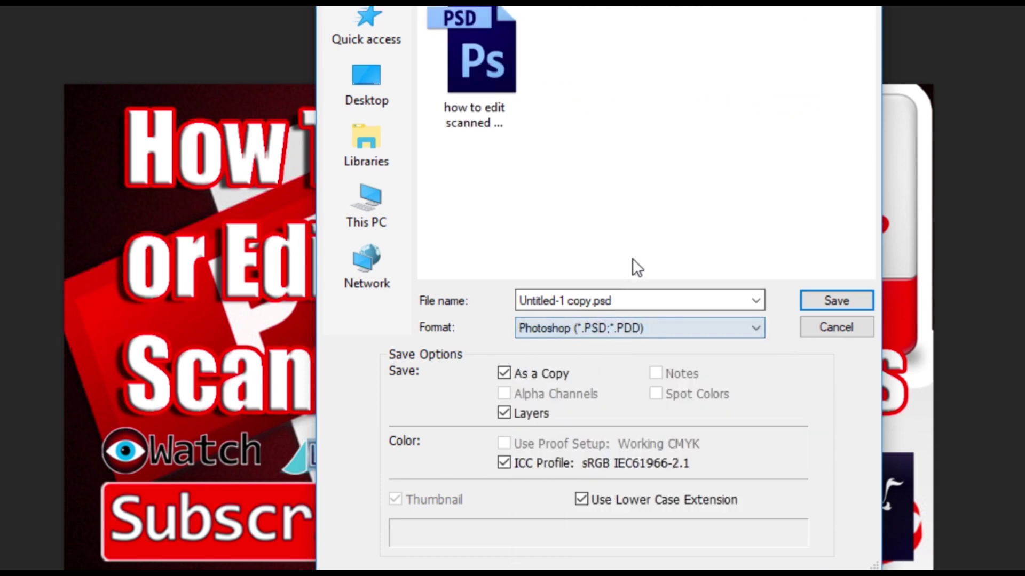
click(472, 97)
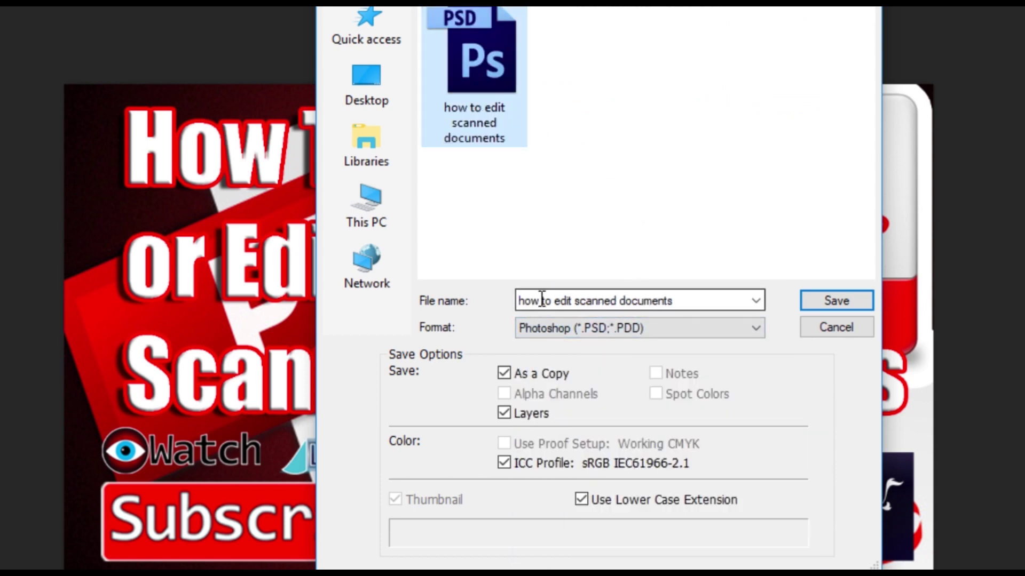
click(587, 330)
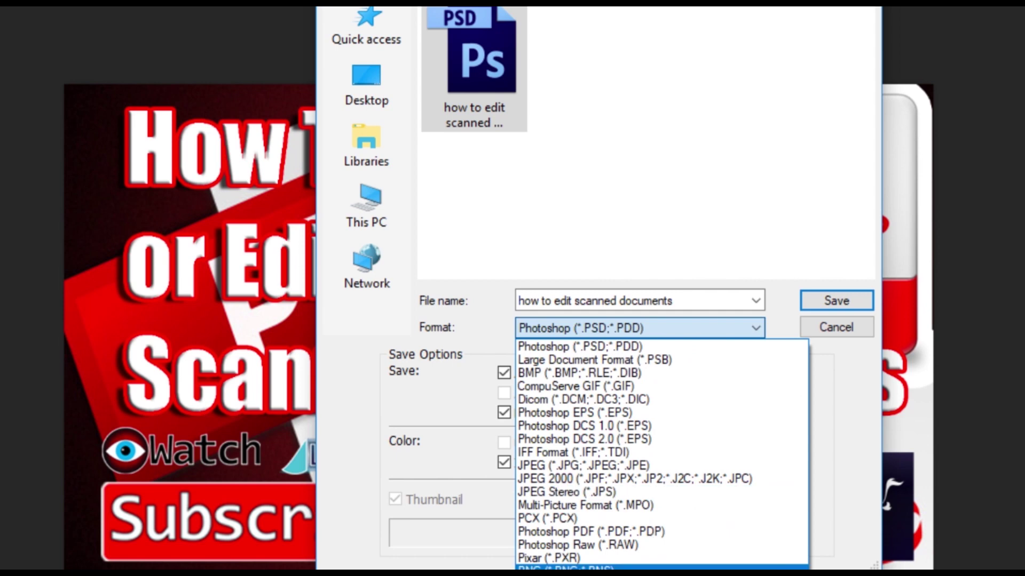
click(605, 566)
click(836, 300)
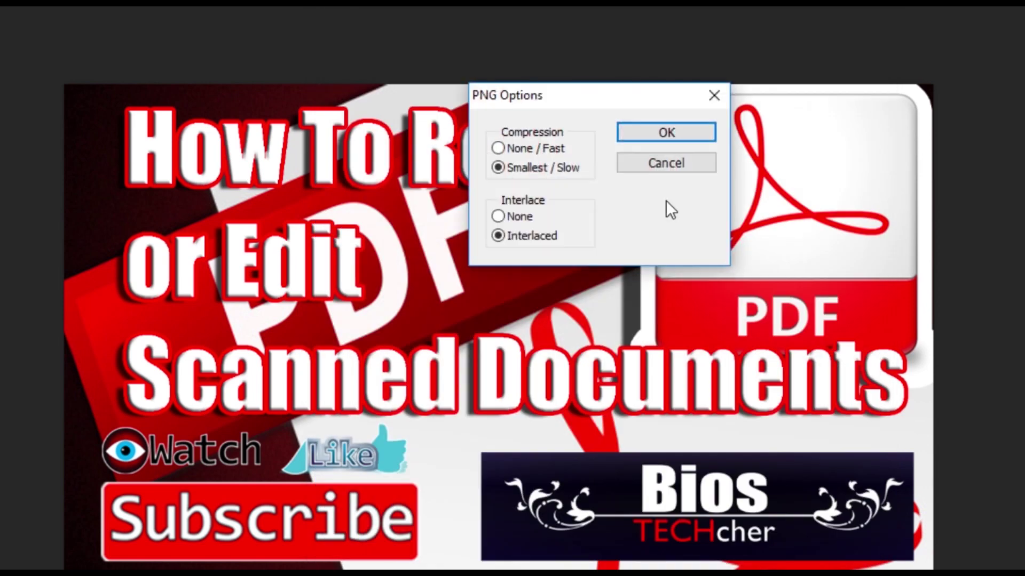
click(646, 136)
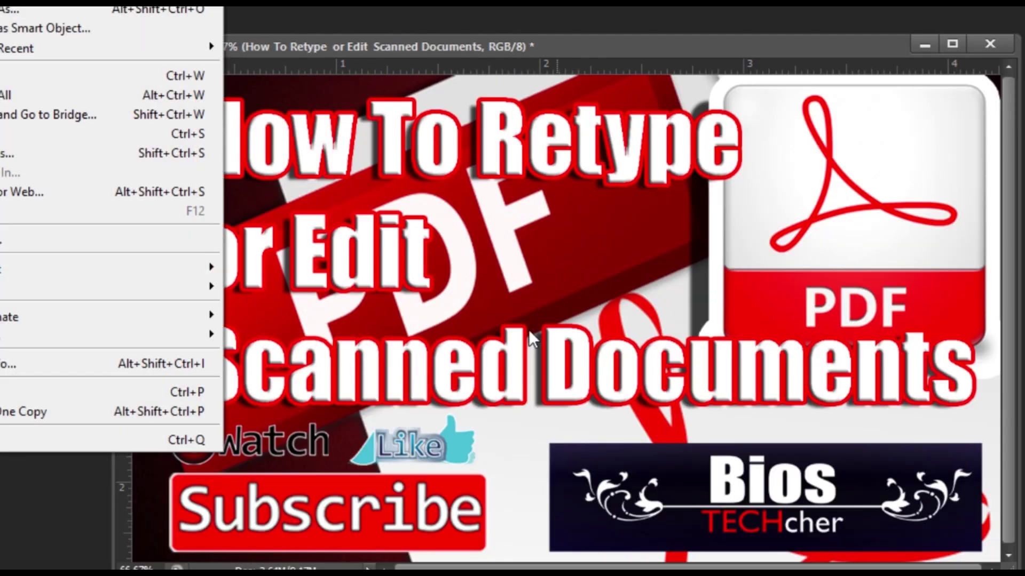
Step: Switch to Chrome and open the channel's Status and Features page at youtube.com/features
click(574, 284)
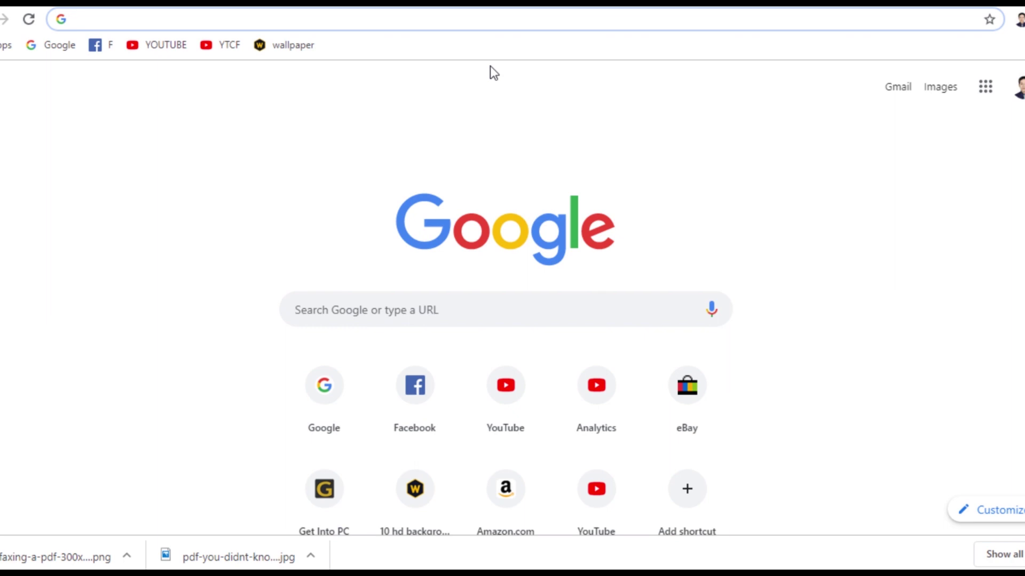
text(youtube.c)
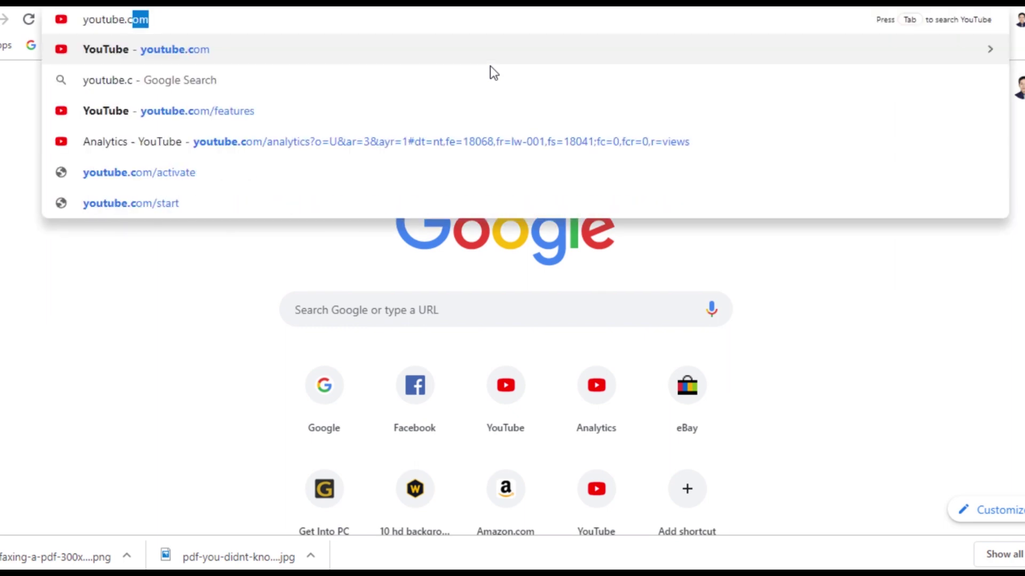
text(om/)
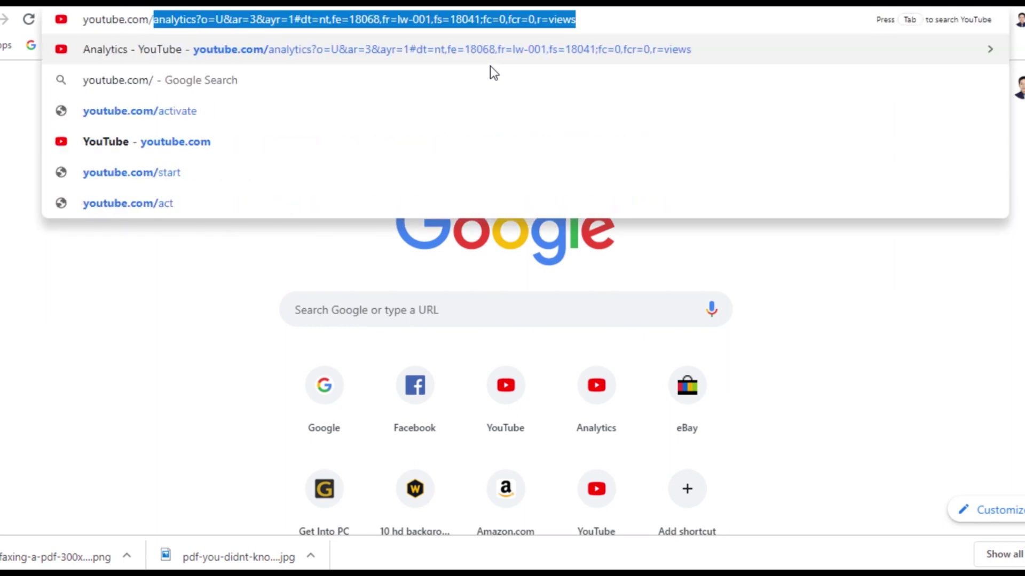
text(features)
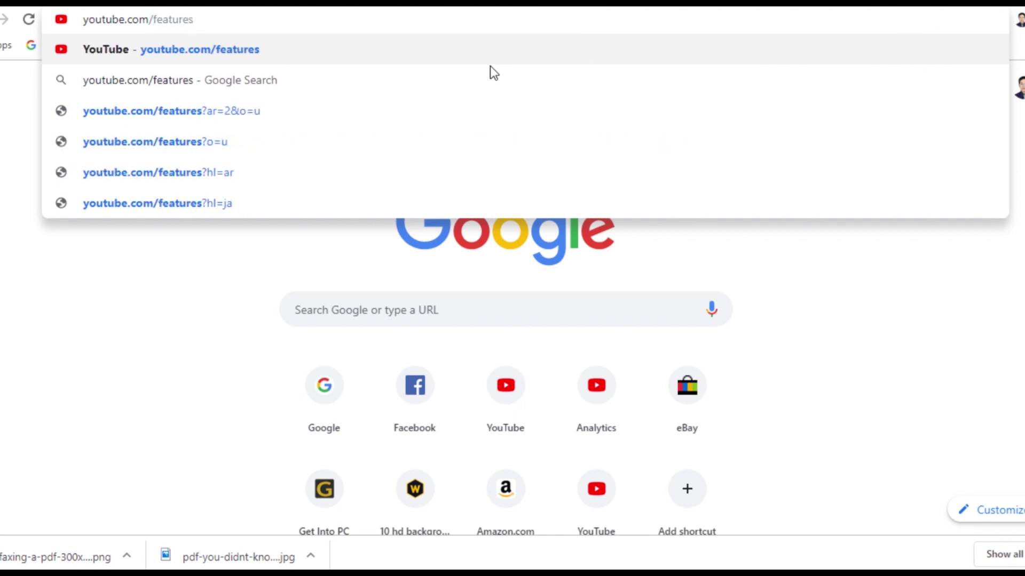
key(Return)
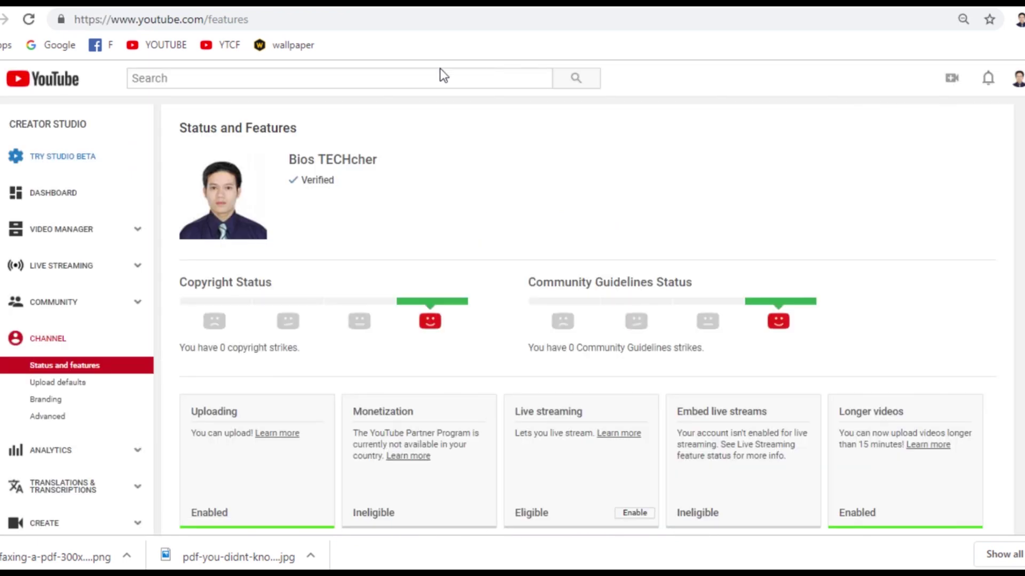
Step: Upload the "how to edit scanned documents" PNG as custom thumbnail for "How to edit scanned documents in easy way TAGALOG VERSION" and save the changes
click(94, 245)
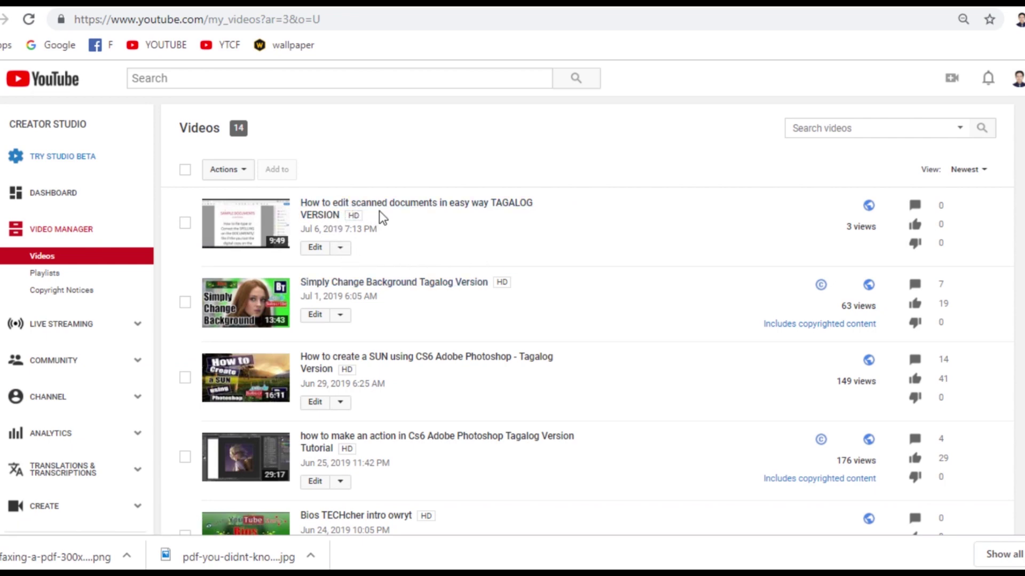
click(314, 249)
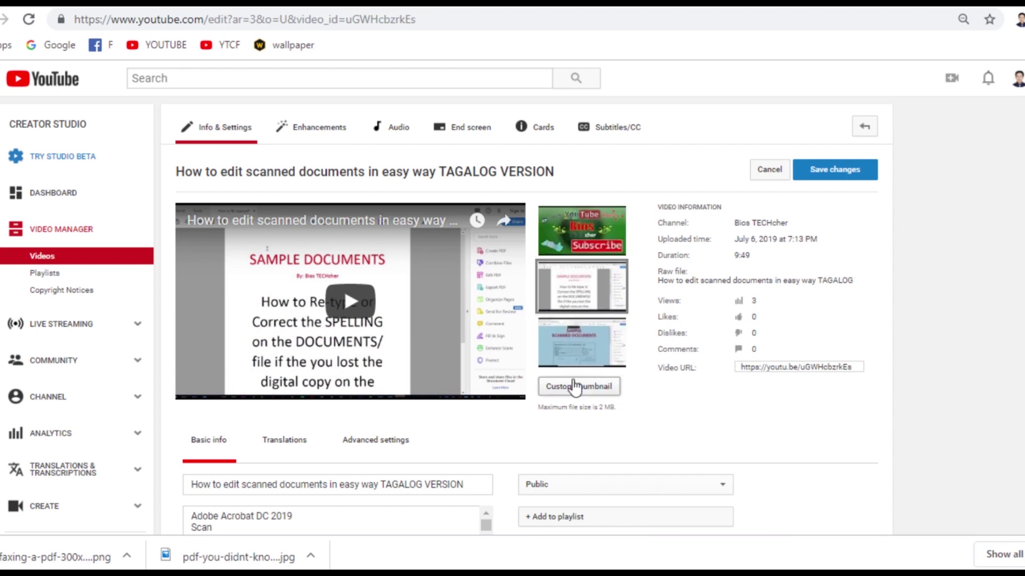
click(569, 393)
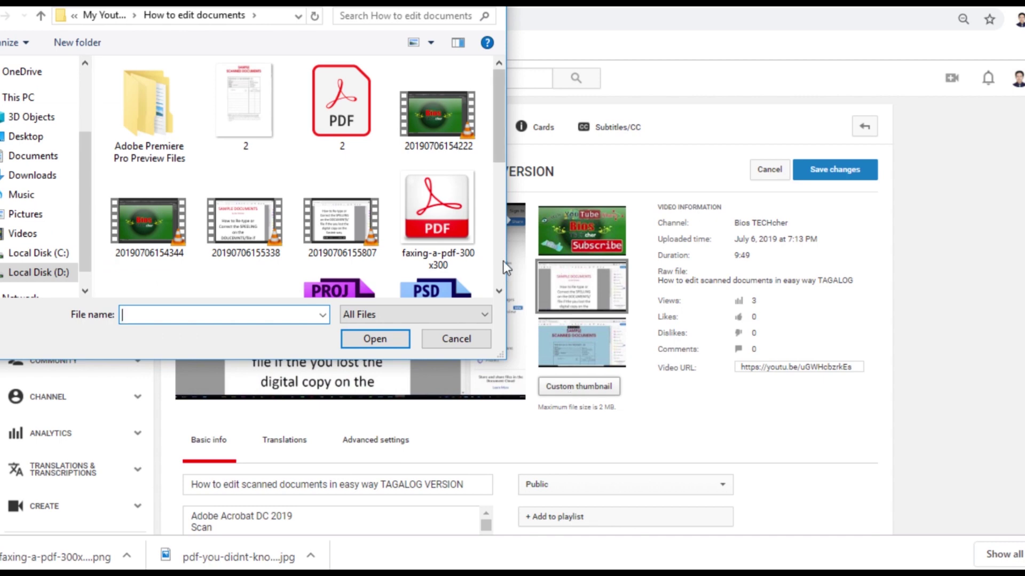
drag(499, 145, 502, 211)
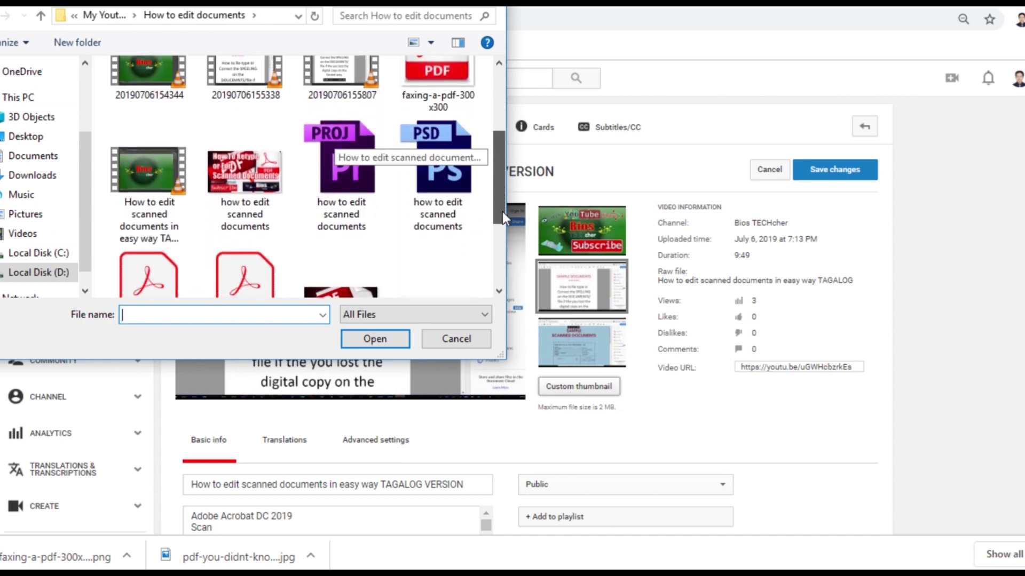
click(261, 171)
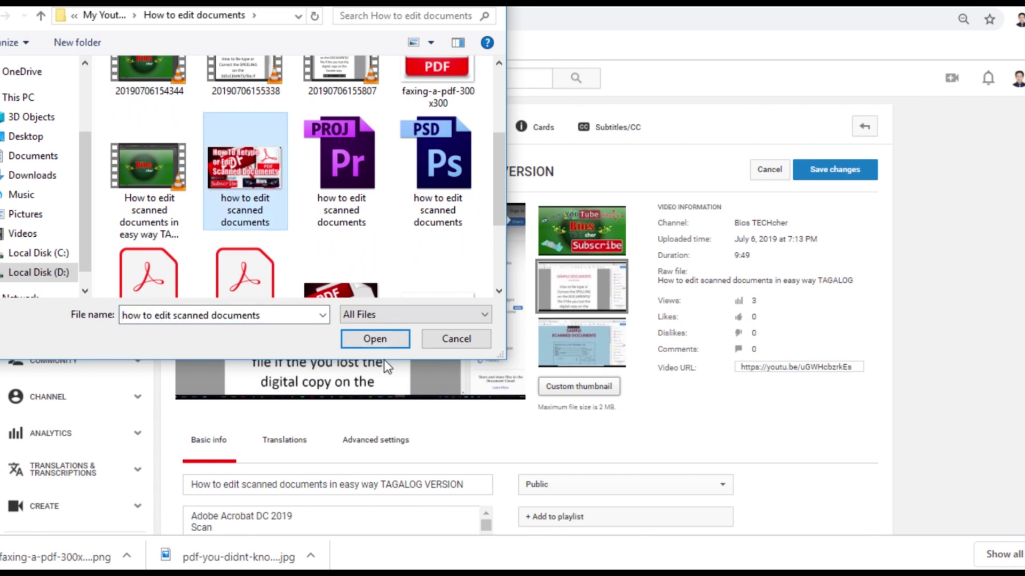
click(383, 341)
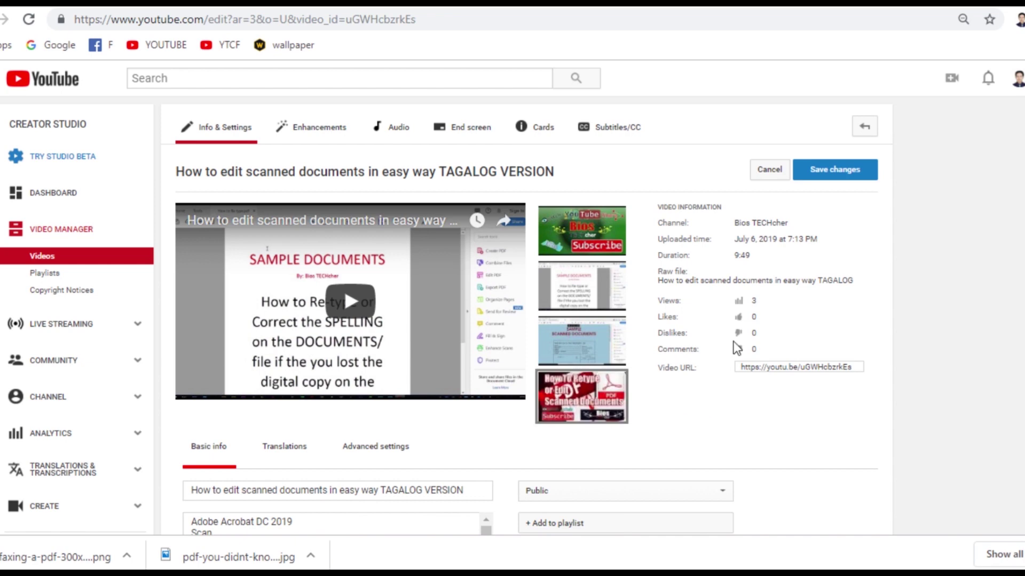
click(846, 169)
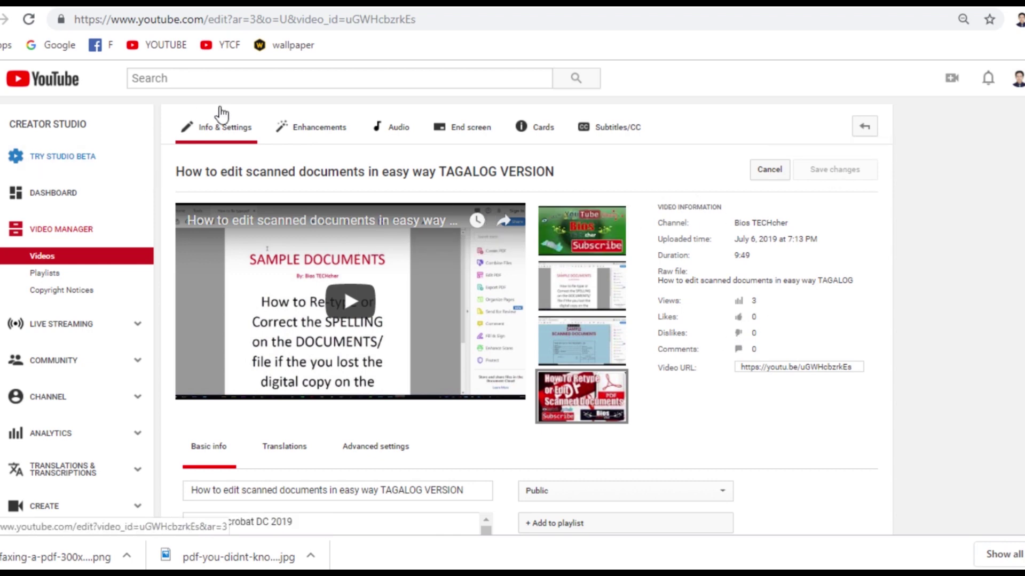
Step: Open the signed-in account's YouTube channel in another browser tab and display its list of videos
key(ctrl+Tab)
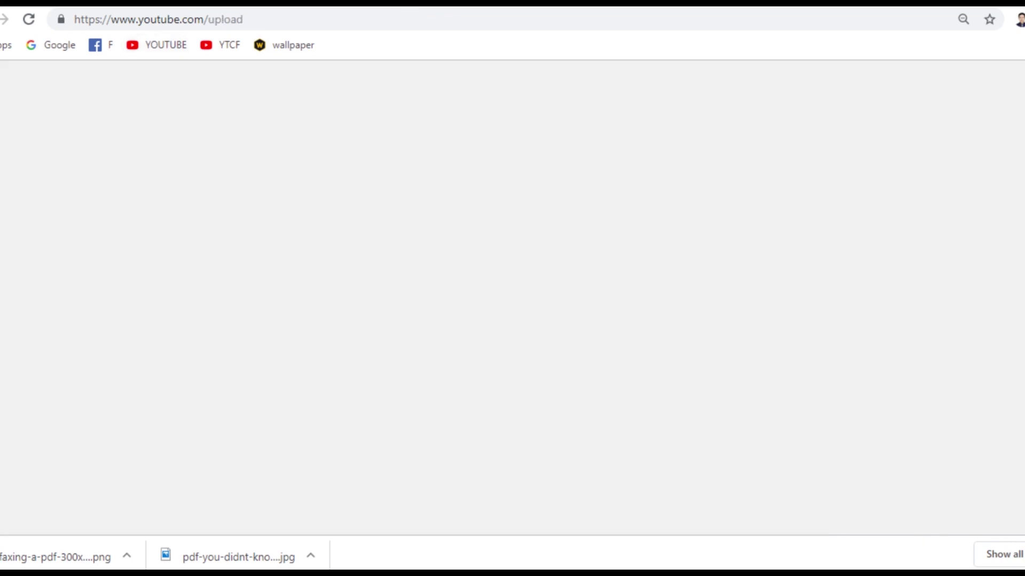
click(171, 46)
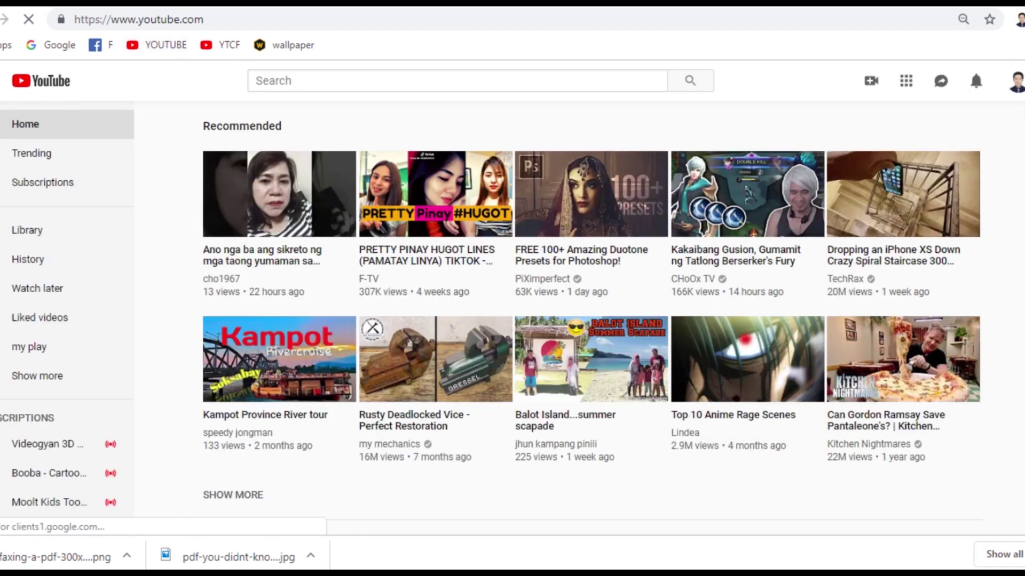
click(1016, 84)
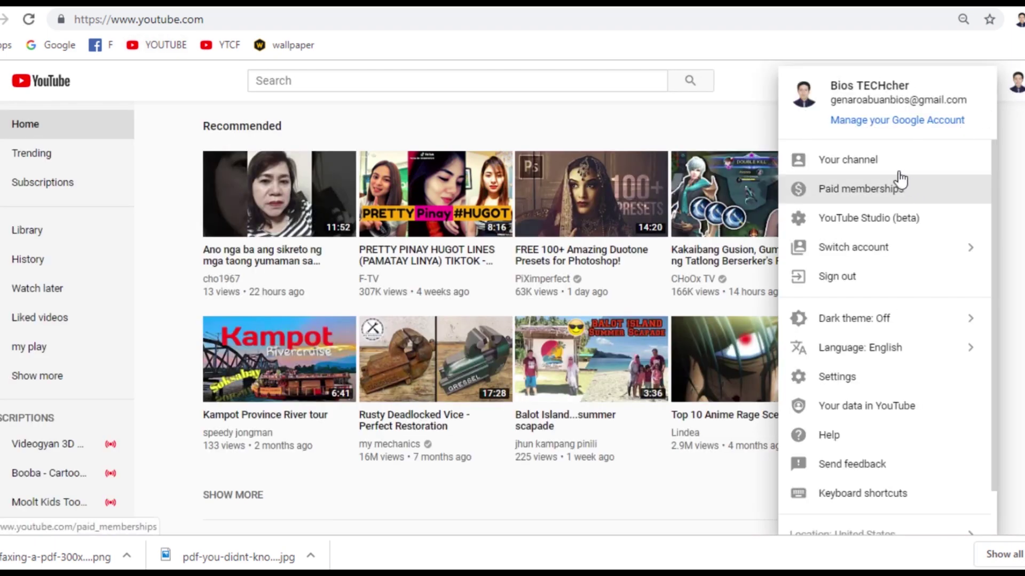
click(890, 170)
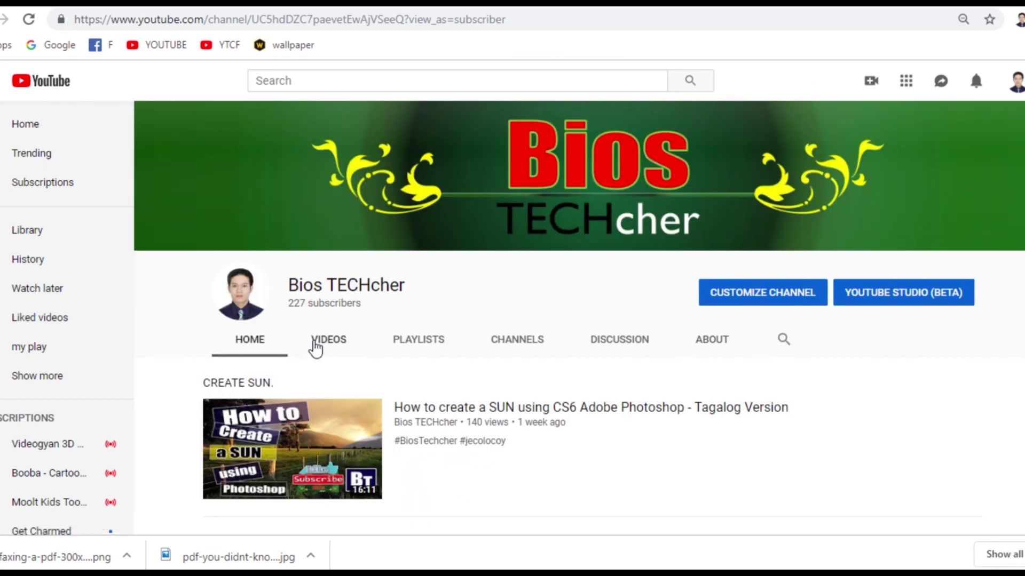
click(317, 346)
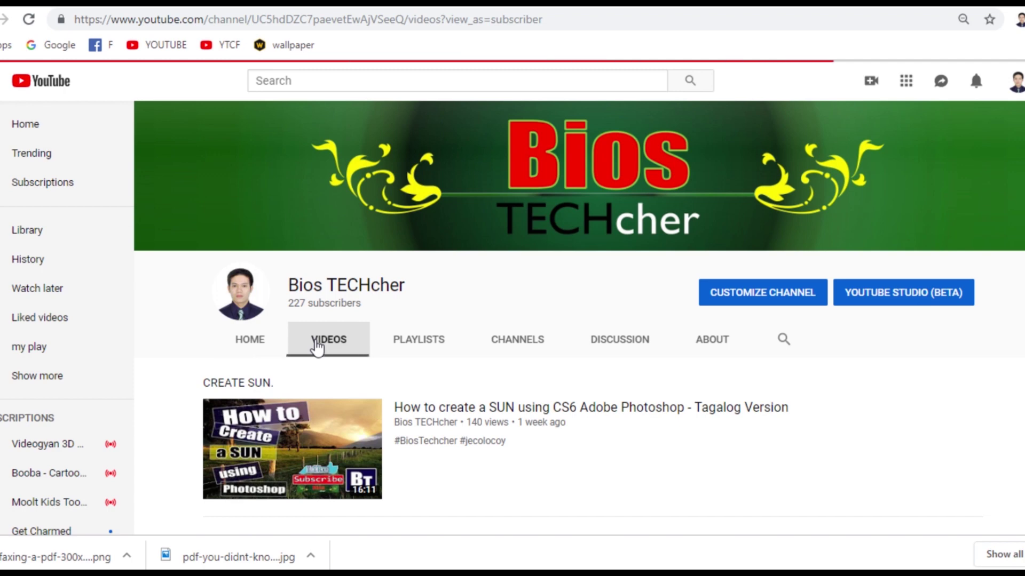